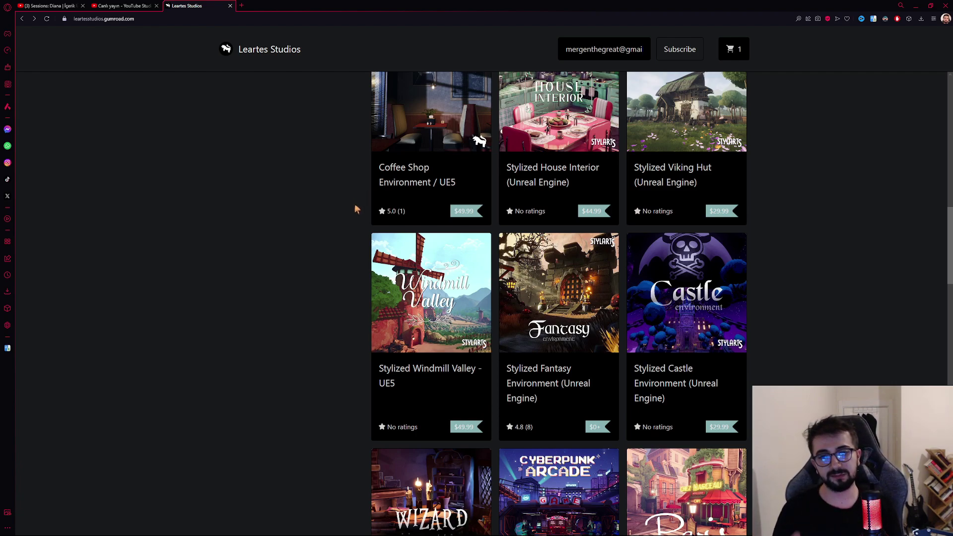
# - Scroll the Leartes Studios store grid and open the Stylized Fantasy Environment (Unreal Engine) card
pyautogui.scroll(1, 789, 342)
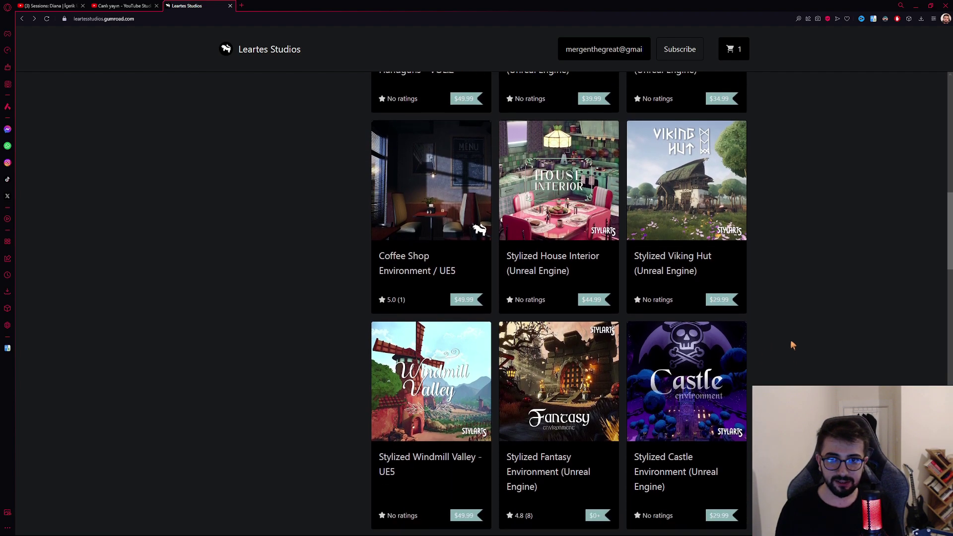
pyautogui.scroll(-1, 792, 343)
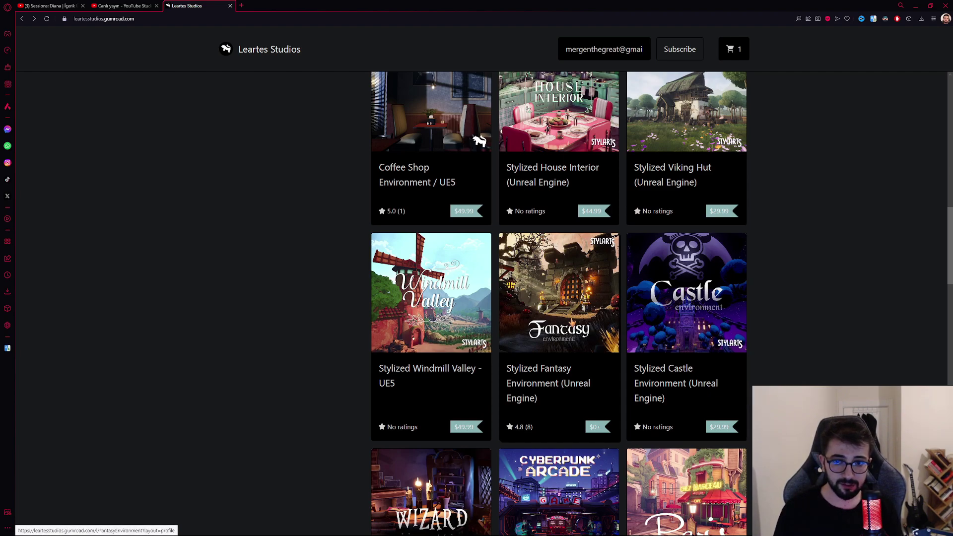
pyautogui.click(571, 322)
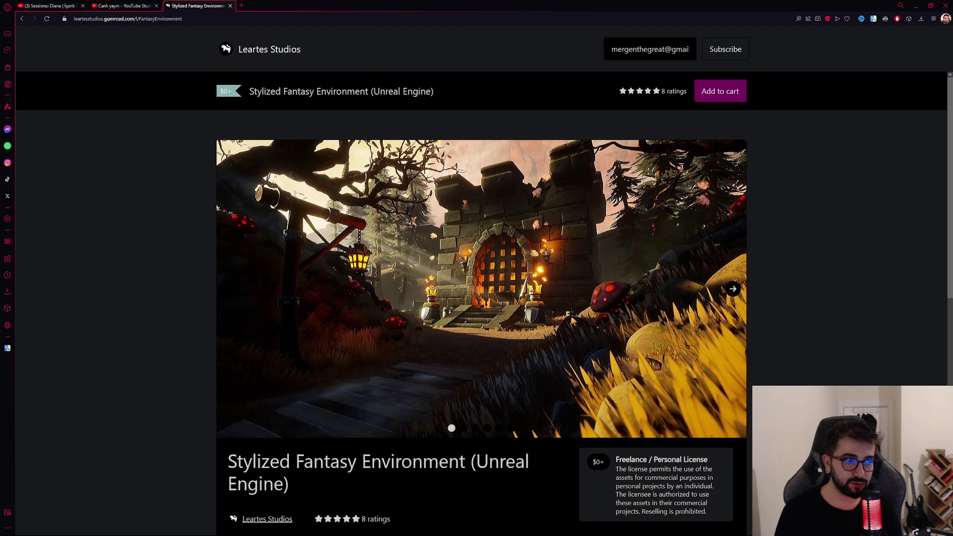
# - Advance through the Stylized Fantasy Environment preview images to the last one
pyautogui.click(734, 289)
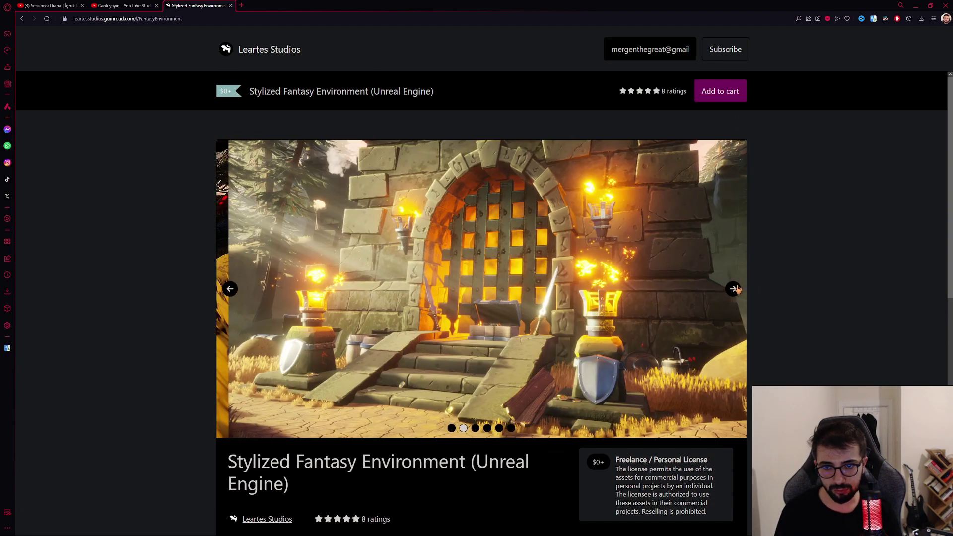
pyautogui.click(734, 289)
pyautogui.click(734, 289)
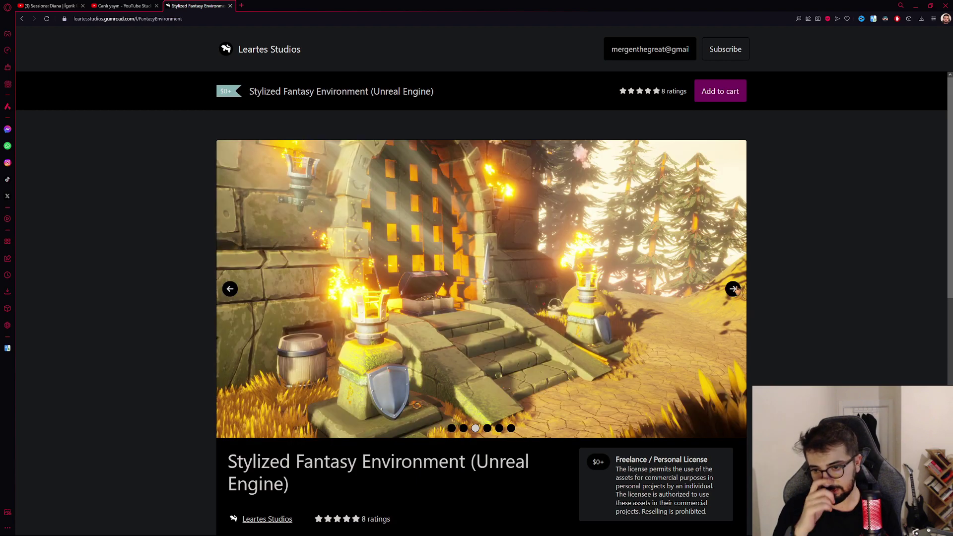
pyautogui.click(733, 289)
pyautogui.click(733, 288)
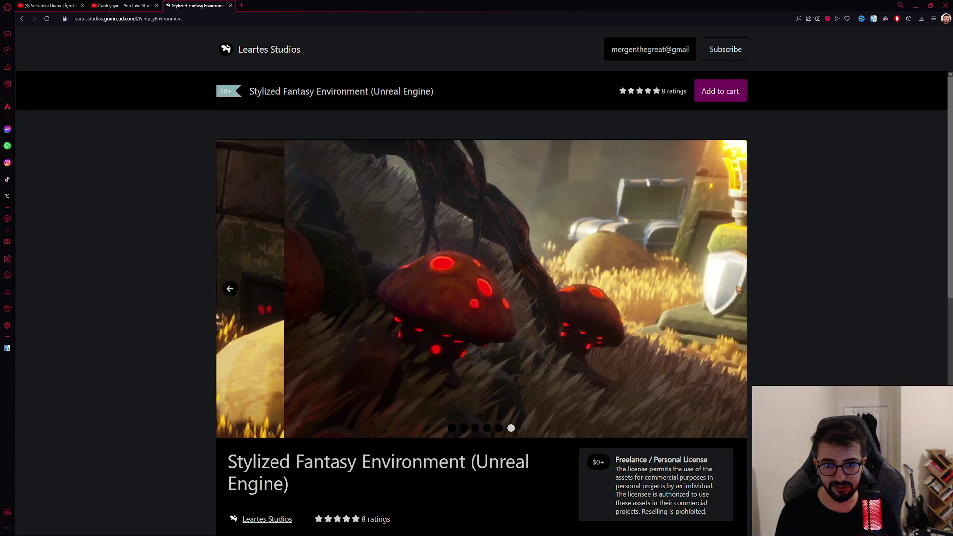
# - Scroll through the pack's description and specs, then back up to the image carousel
pyautogui.scroll(-2, 386, 387)
pyautogui.scroll(-1, 383, 381)
pyautogui.tripleClick(305, 327)
pyautogui.click(403, 438)
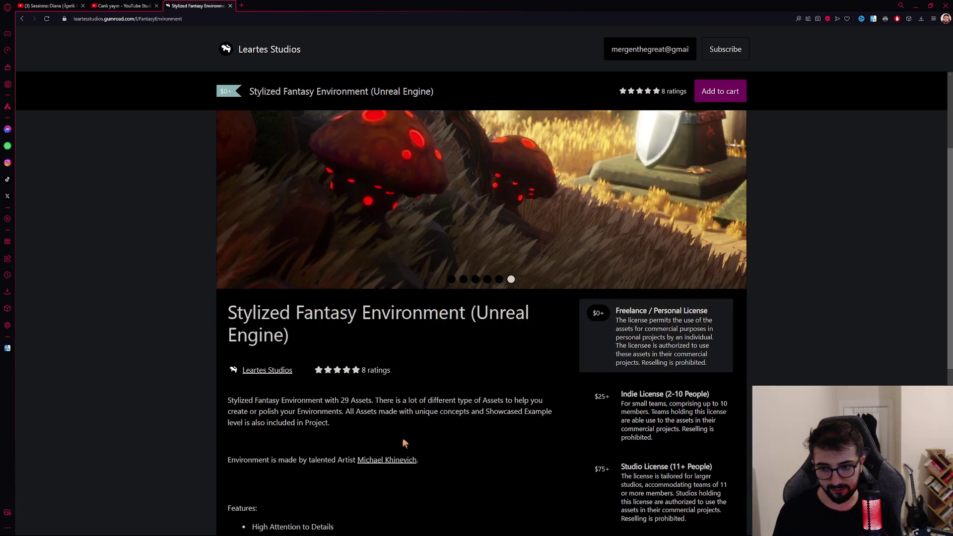
pyautogui.scroll(-2, 293, 394)
pyautogui.scroll(-3, 335, 420)
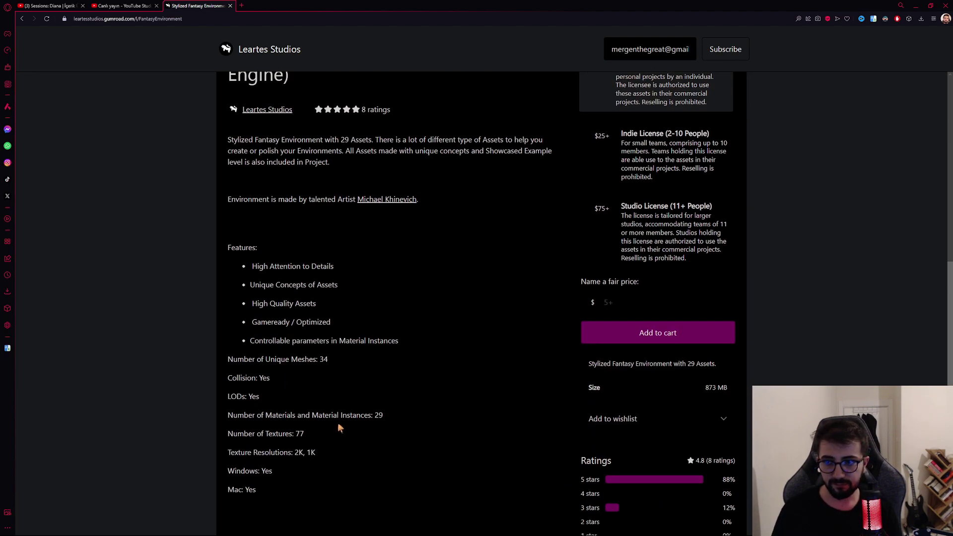
pyautogui.scroll(5, 339, 422)
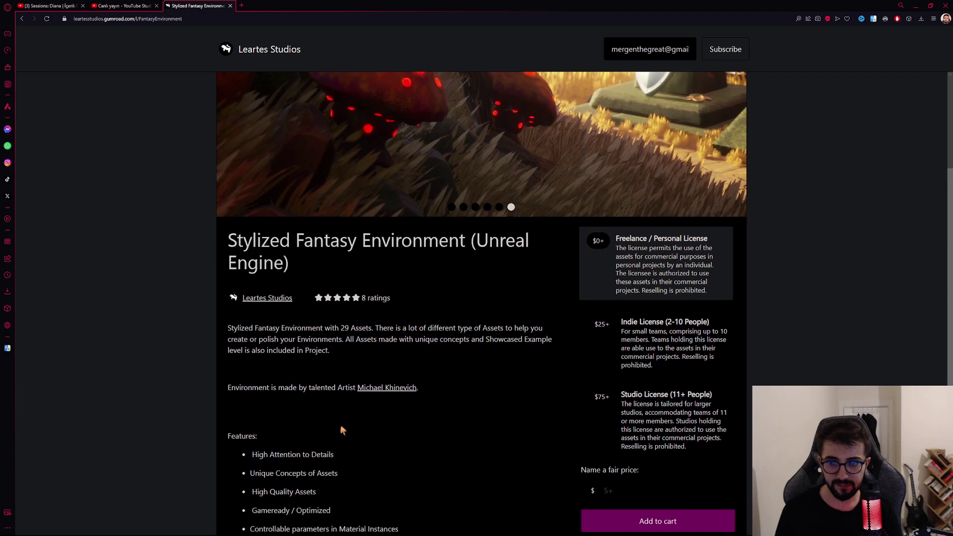
pyautogui.scroll(3, 355, 416)
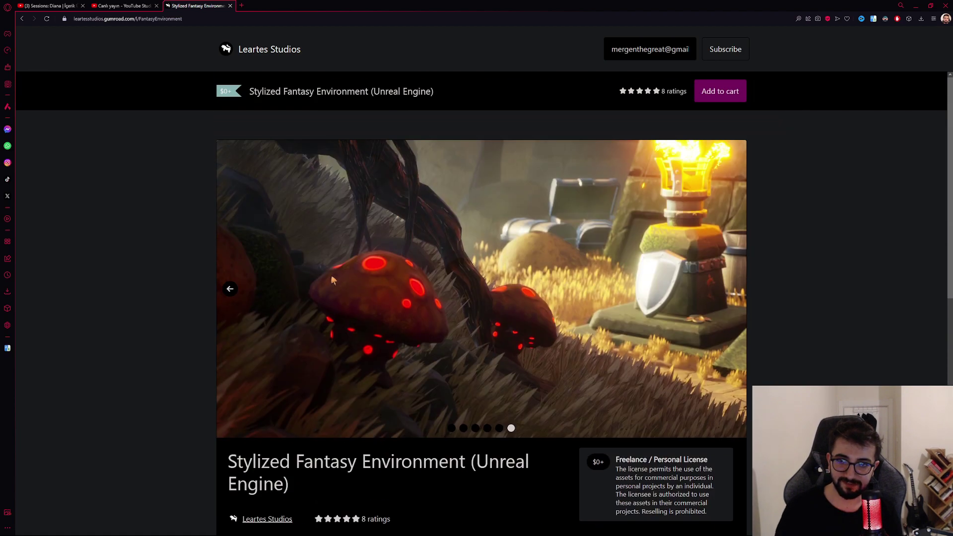
# - Step back to the gate preview image and scroll down to the $0+ licence and price options
pyautogui.click(232, 288)
pyautogui.click(231, 288)
pyautogui.click(231, 288)
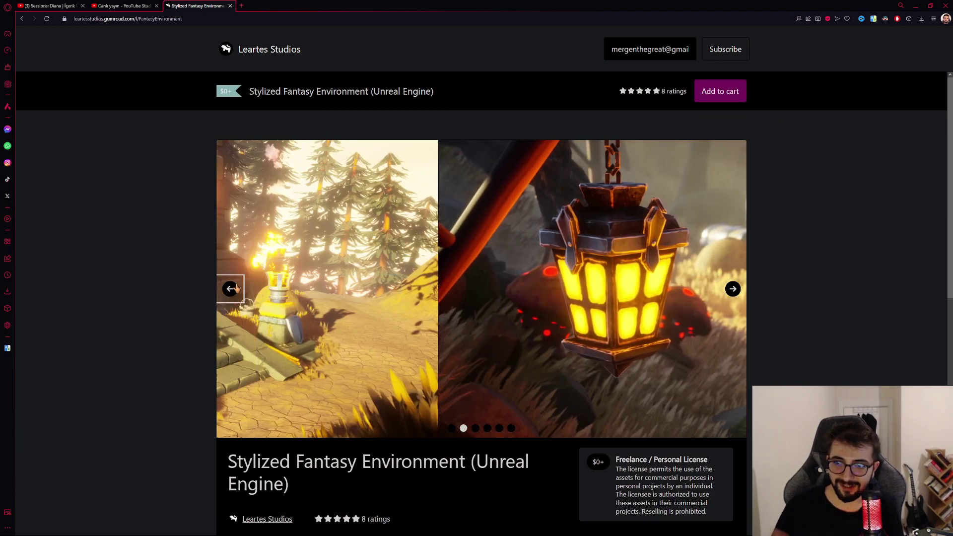
pyautogui.click(232, 288)
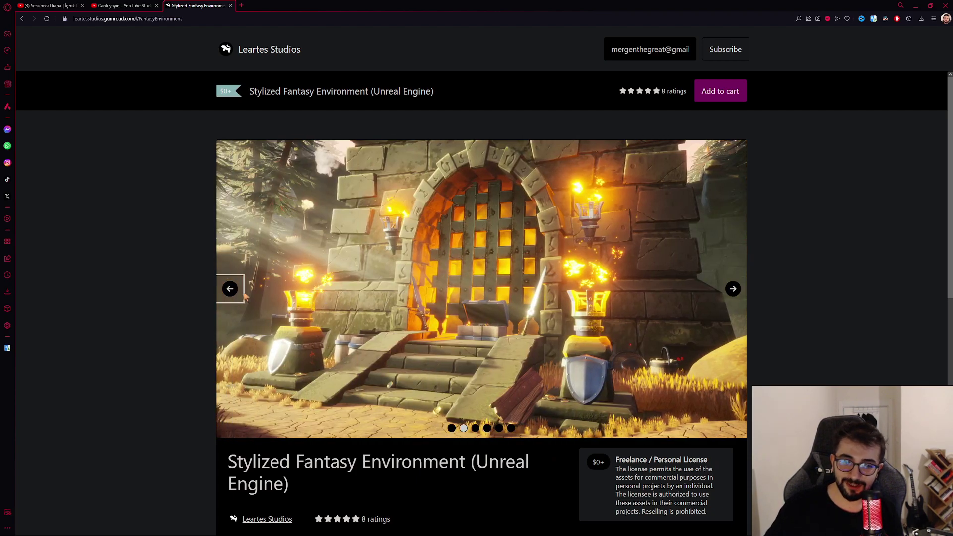
pyautogui.scroll(-6, 327, 343)
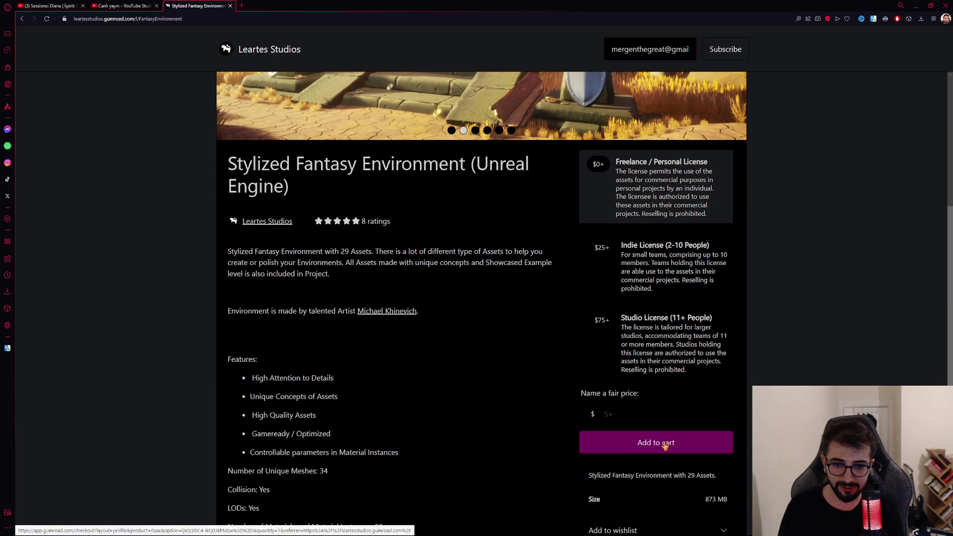
# - Add the free Stylized Fantasy Environment pack to the cart and reach checkout
pyautogui.click(665, 445)
pyautogui.press('super+d')
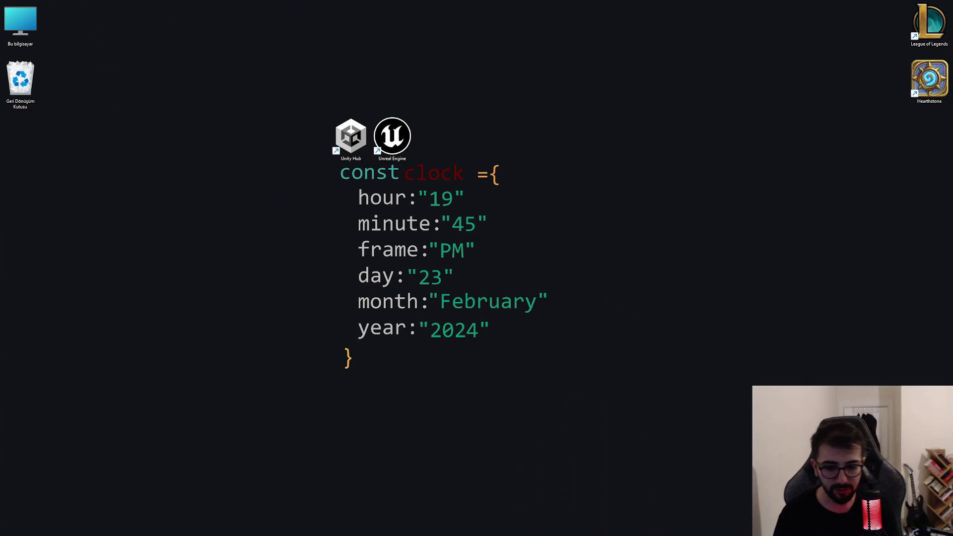
pyautogui.press('super+d')
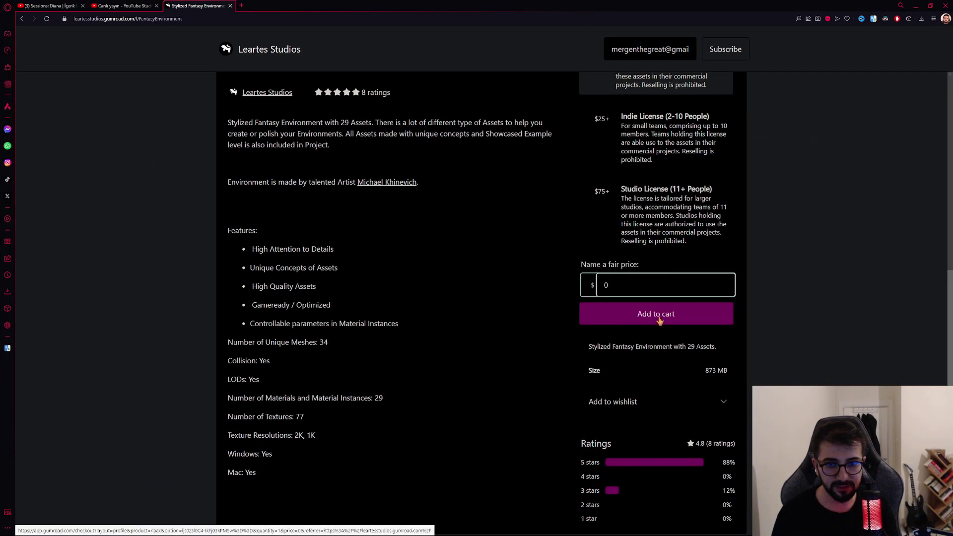
pyautogui.click(658, 316)
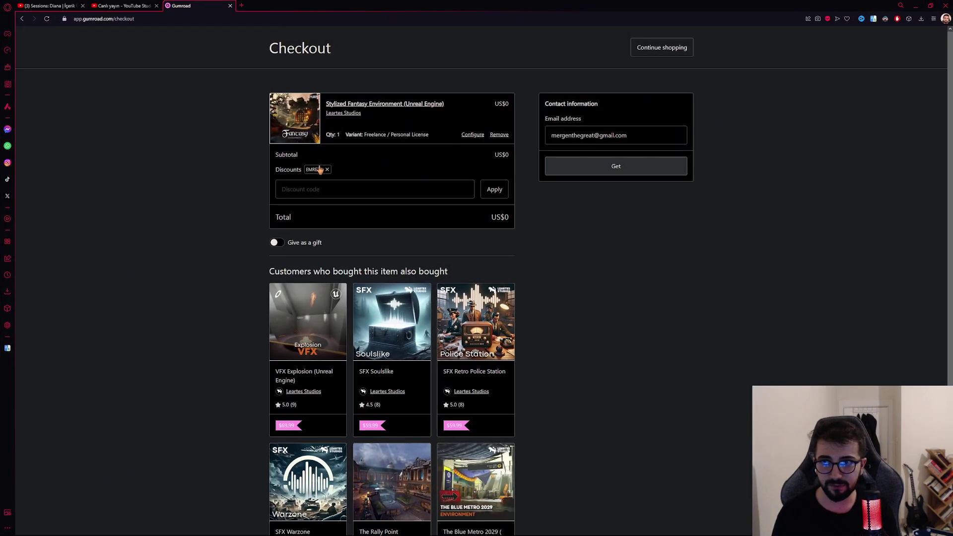
# - Remove the discount code, complete the US$0 checkout, and minimize the browser
pyautogui.click(327, 170)
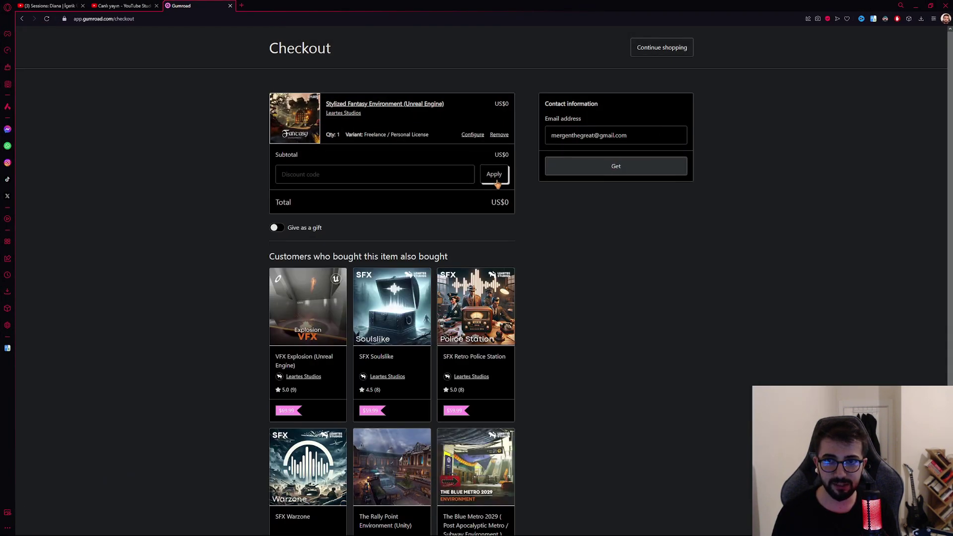
pyautogui.click(598, 168)
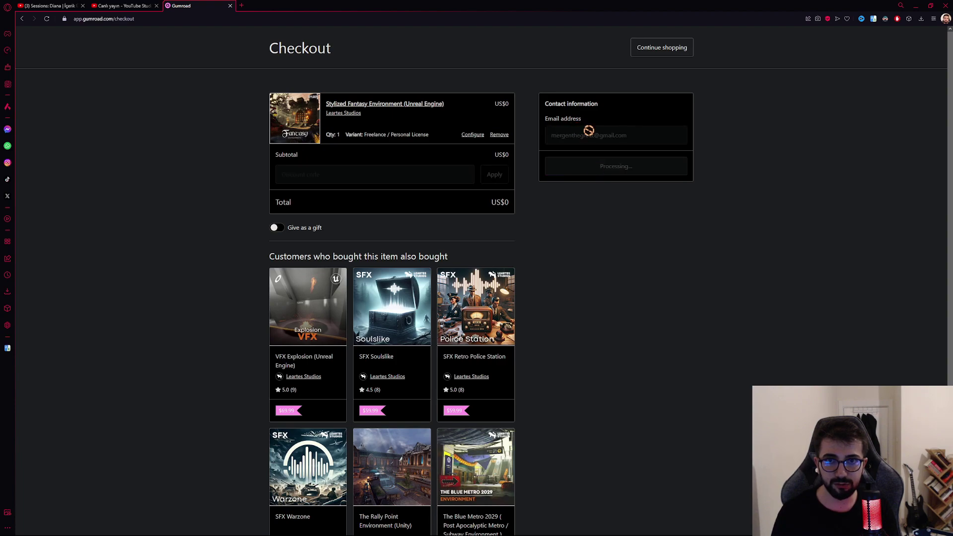
pyautogui.press('super+Down')
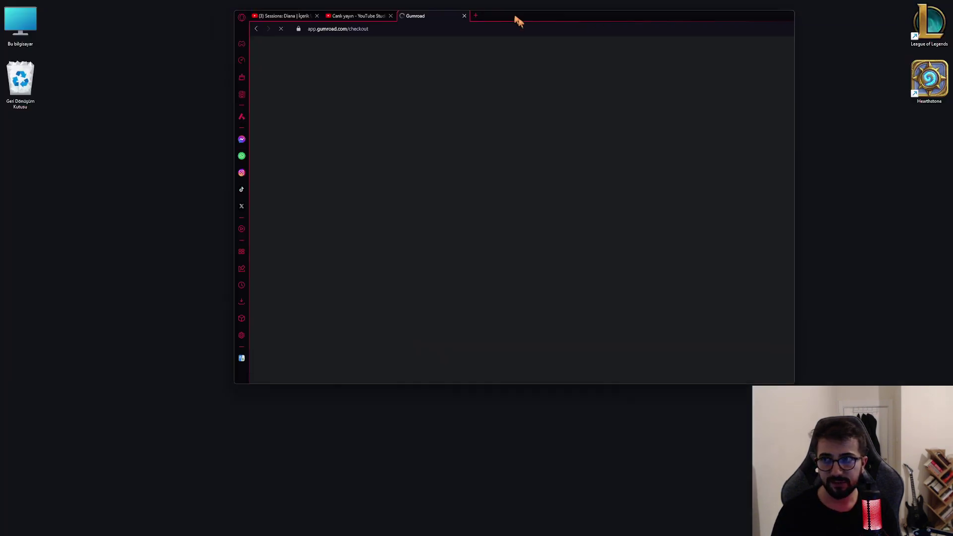
pyautogui.press('super+Down')
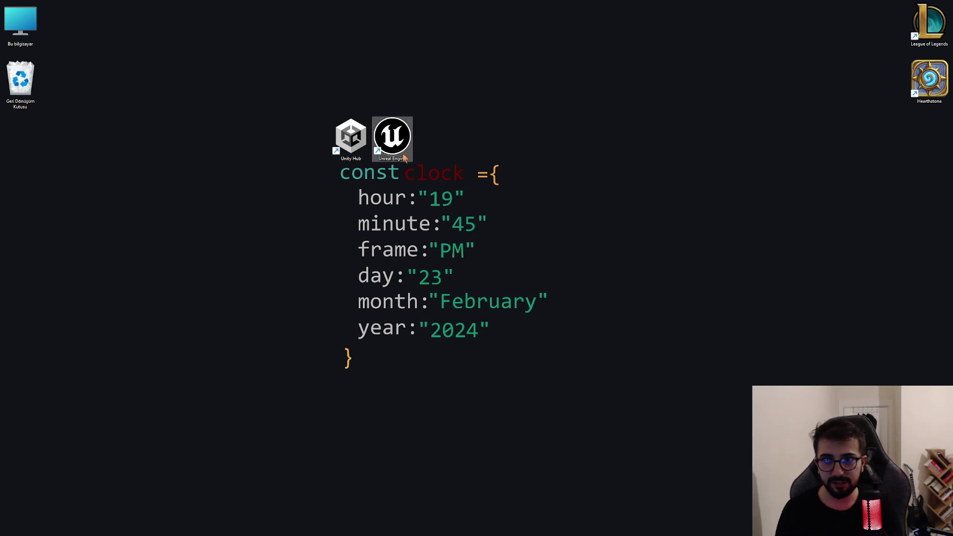
# - Launch Unreal Engine from the desktop shortcut to load the EastGateOfStratholme castle gate scene
pyautogui.doubleClick(390, 152)
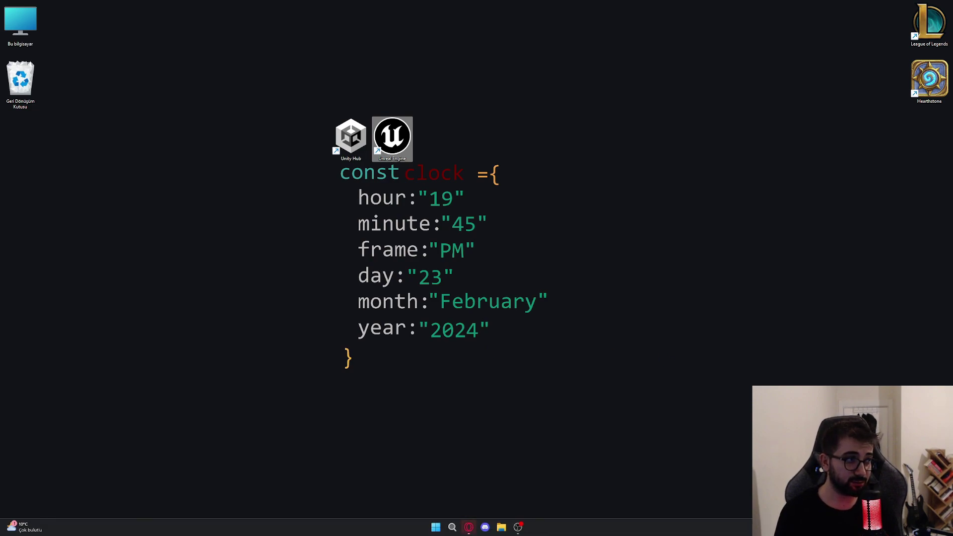
pyautogui.click(585, 291)
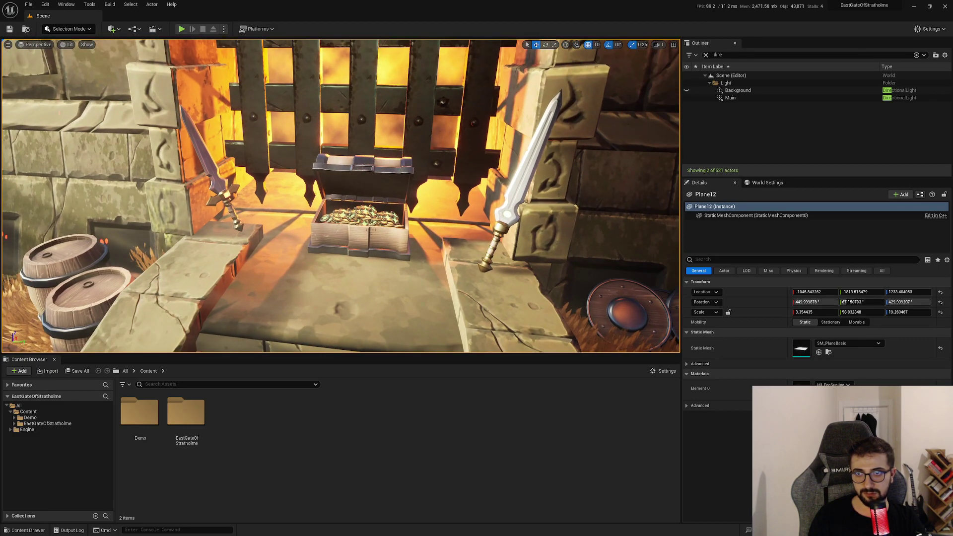
# - Inspect the fog plane Plane12, the treasure chest and the coin stack near the gate
pyautogui.click(705, 55)
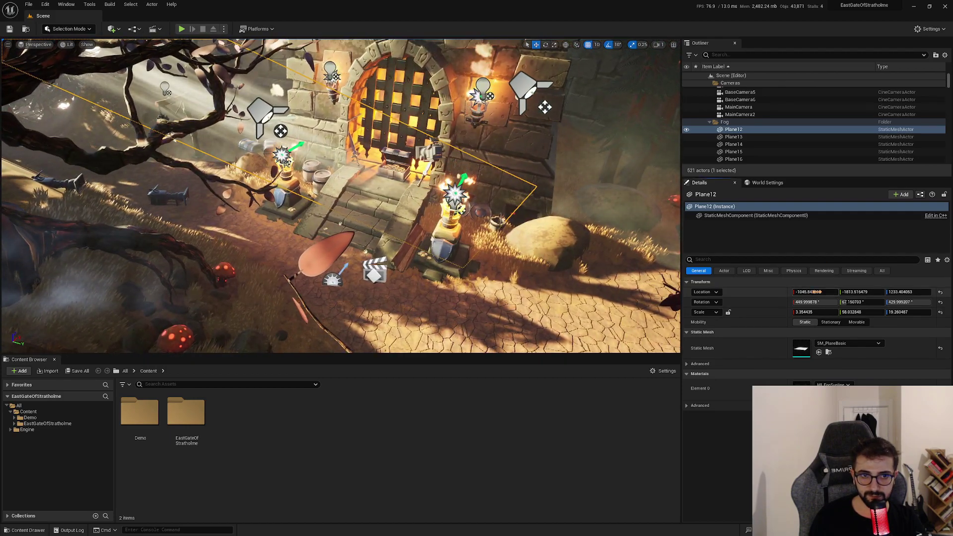
pyautogui.moveTo(814, 292); pyautogui.dragTo(794, 292)
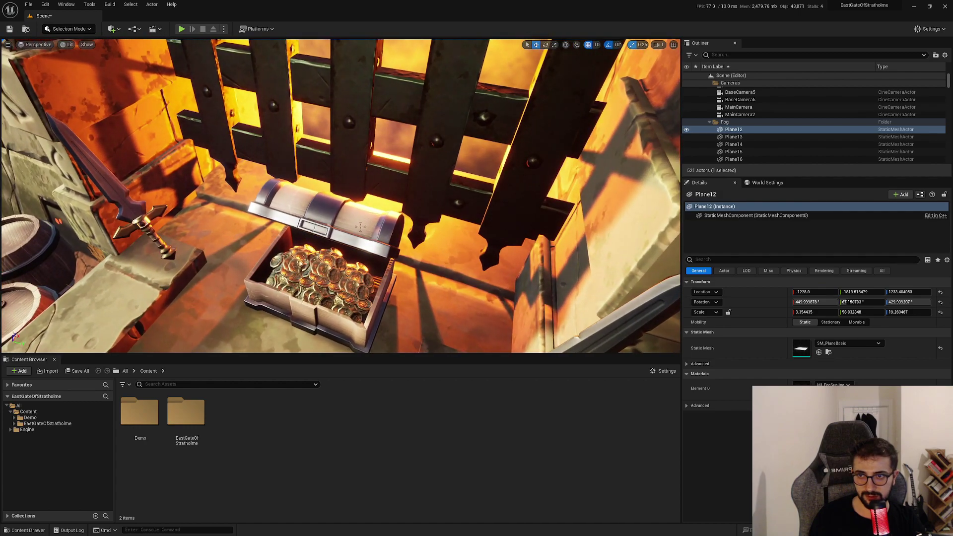
pyautogui.click(361, 226)
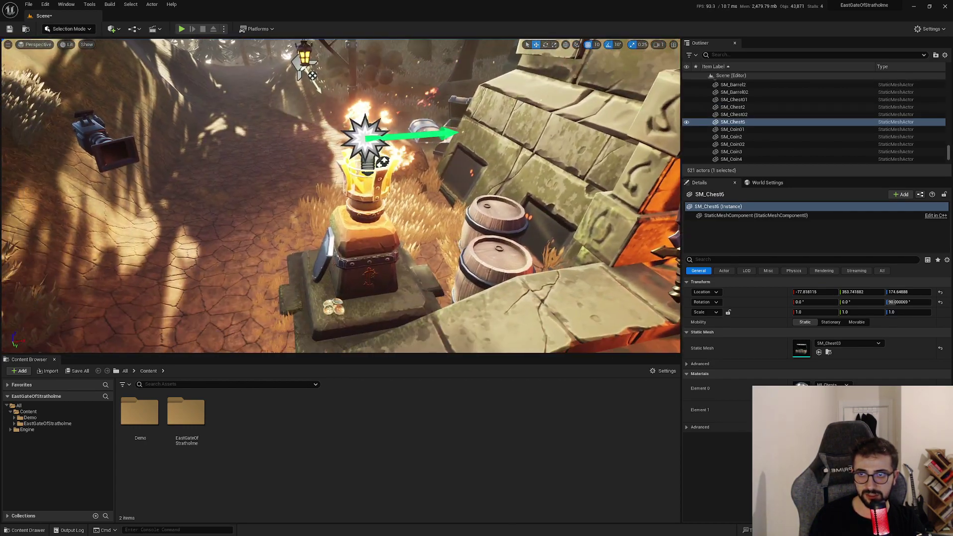
pyautogui.hotkey('ctrl', 'z')
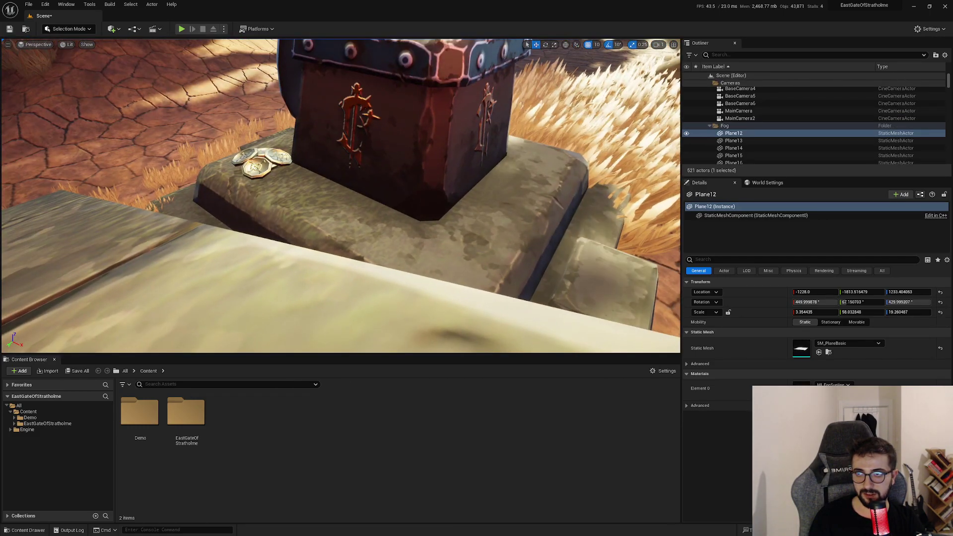
pyautogui.click(262, 161)
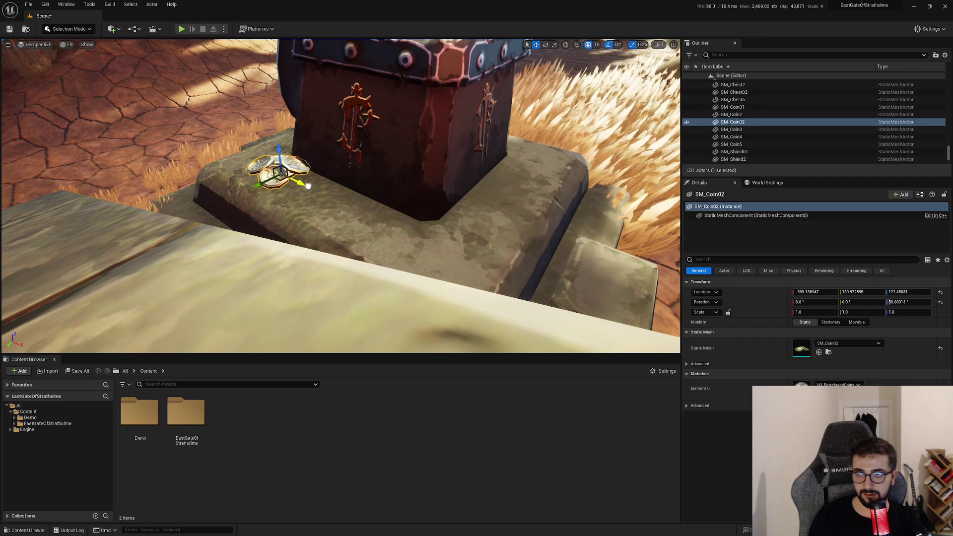
pyautogui.press('f')
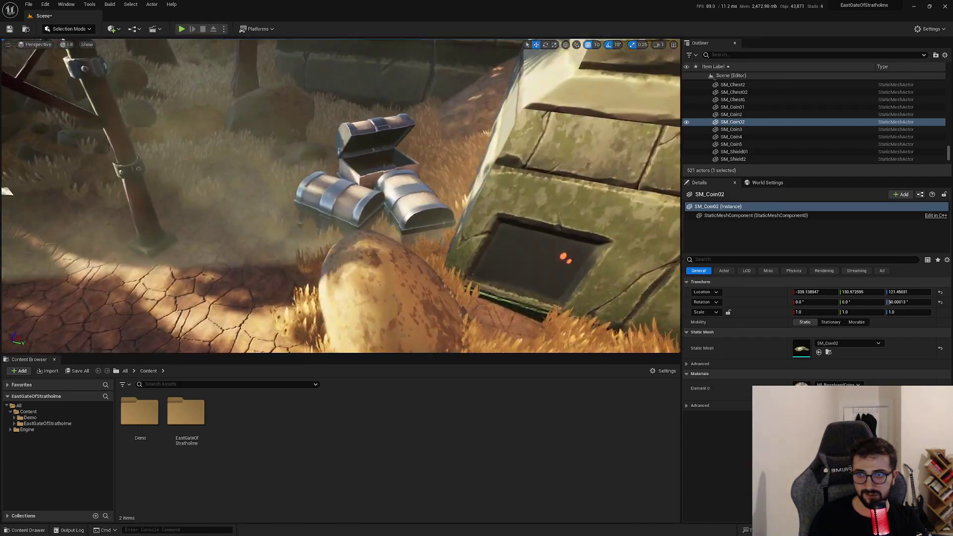
pyautogui.moveTo(7, 191); pyautogui.dragTo(20, 189, button='right')
# - Fly around selecting fog plane Plane17, the forest path street light, the stone tower and the landscape
pyautogui.click(541, 208)
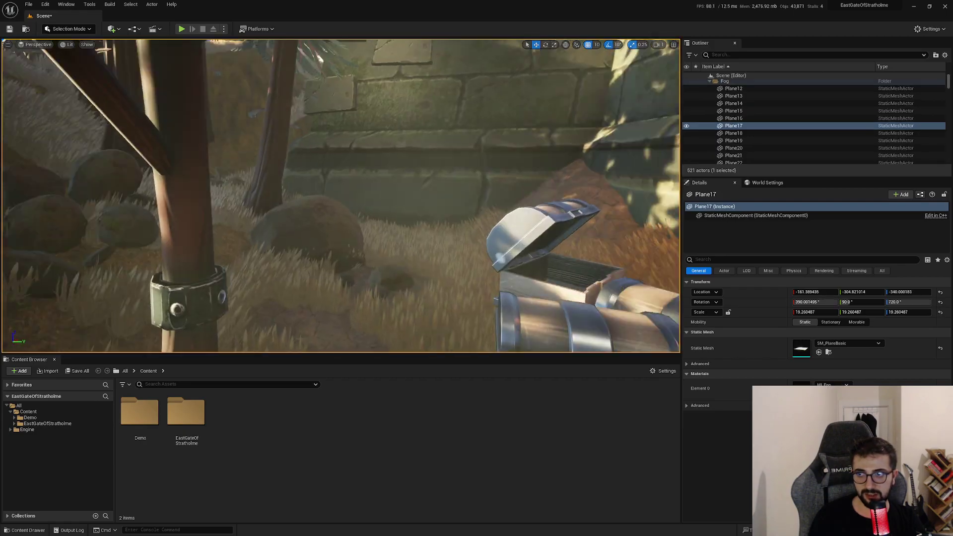
pyautogui.moveTo(340, 196)
pyautogui.mouseDown(button='right')
pyautogui.moveTo(313, 220)
pyautogui.moveTo(117, 55)
pyautogui.mouseUp(button='right')
pyautogui.click(314, 219)
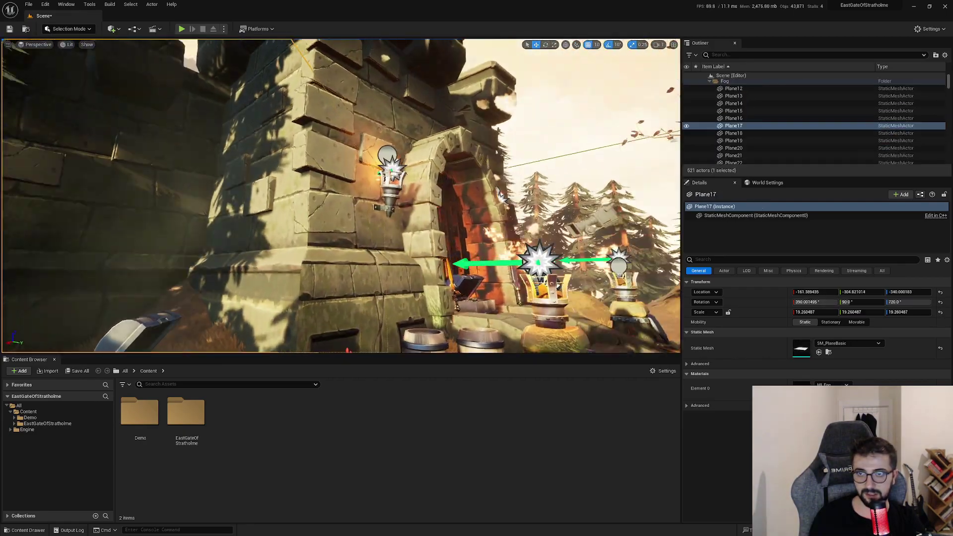
pyautogui.click(117, 55)
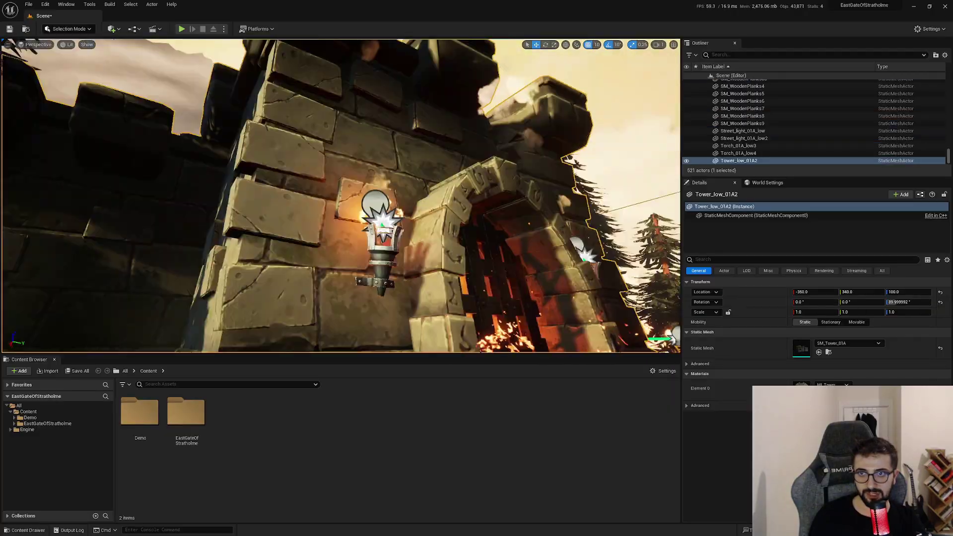
pyautogui.moveTo(340, 196); pyautogui.dragTo(340, 238, button='right')
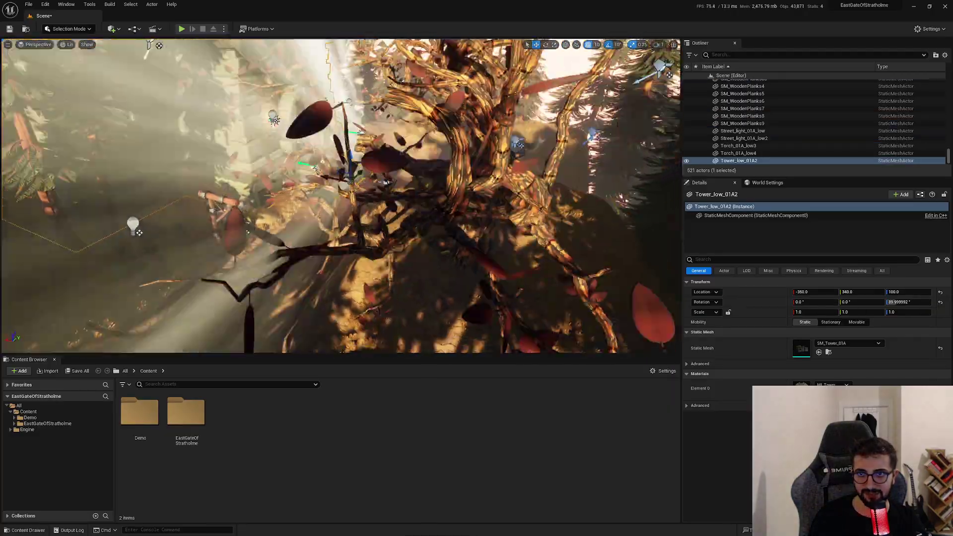
pyautogui.moveTo(340, 196); pyautogui.dragTo(340, 196, button='right')
pyautogui.click(206, 138)
pyautogui.moveTo(206, 138); pyautogui.dragTo(206, 138, button='right')
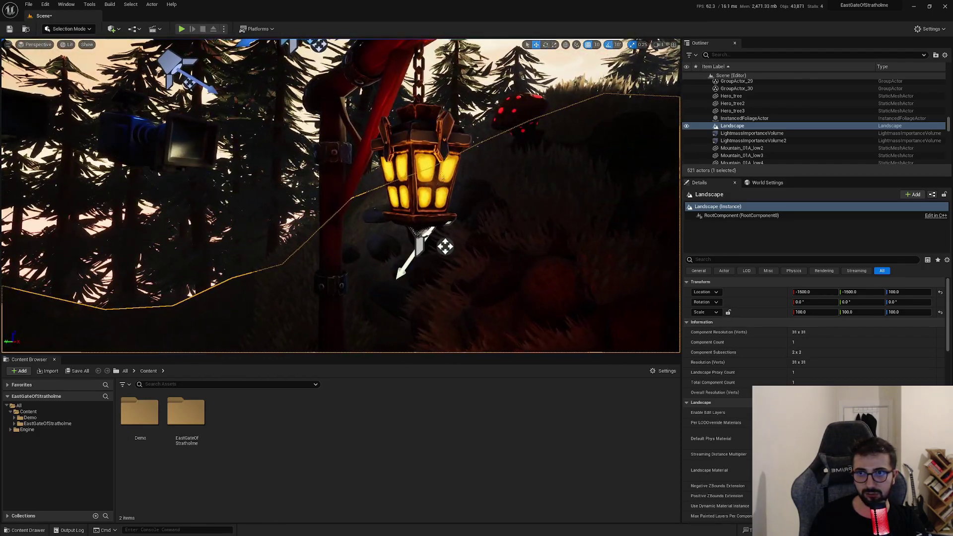
# - Select the street light, red mushroom, rock and a tree, then undo the accidental tower move
pyautogui.click(445, 246)
pyautogui.moveTo(445, 246); pyautogui.dragTo(445, 247, button='right')
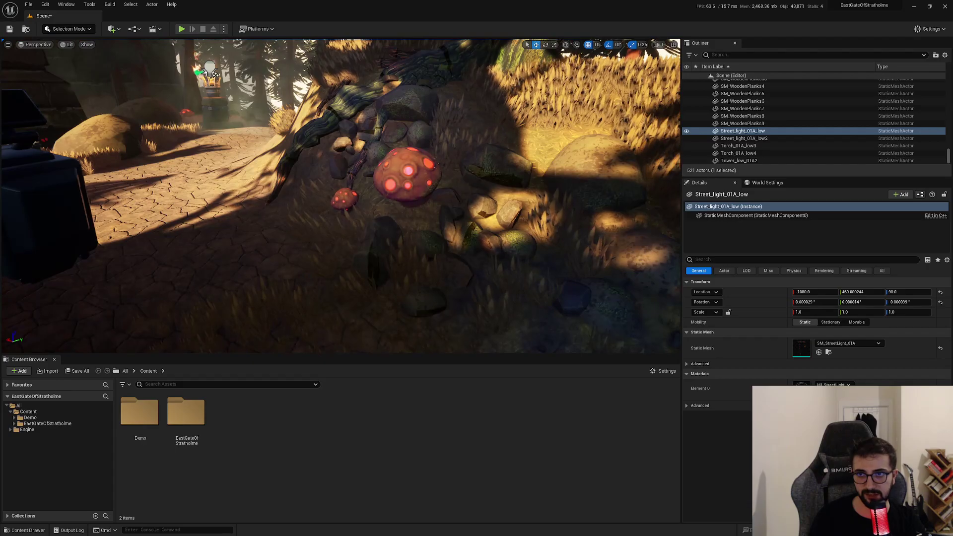
pyautogui.click(407, 176)
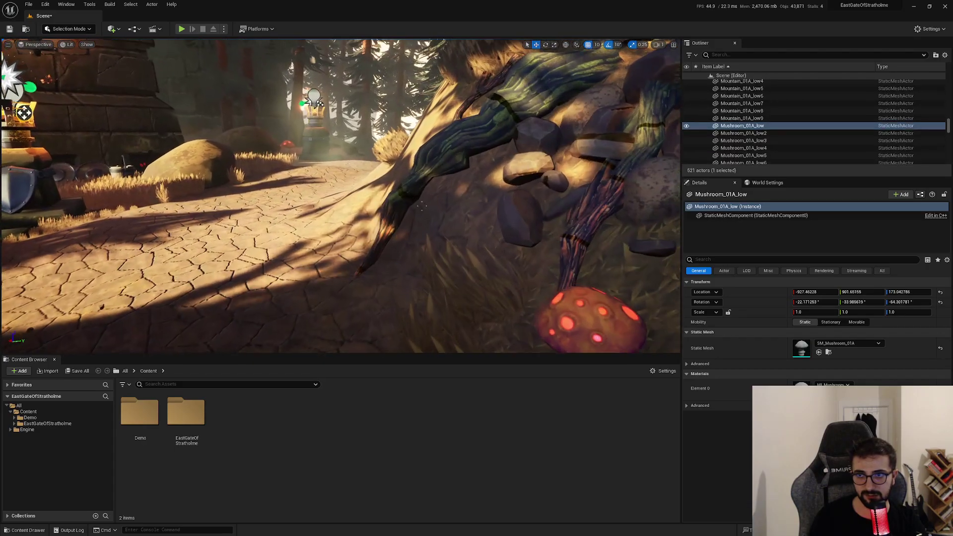
pyautogui.moveTo(421, 205); pyautogui.dragTo(436, 202, button='right')
pyautogui.click(546, 224)
pyautogui.click(472, 142)
pyautogui.click(459, 198)
pyautogui.click(387, 198)
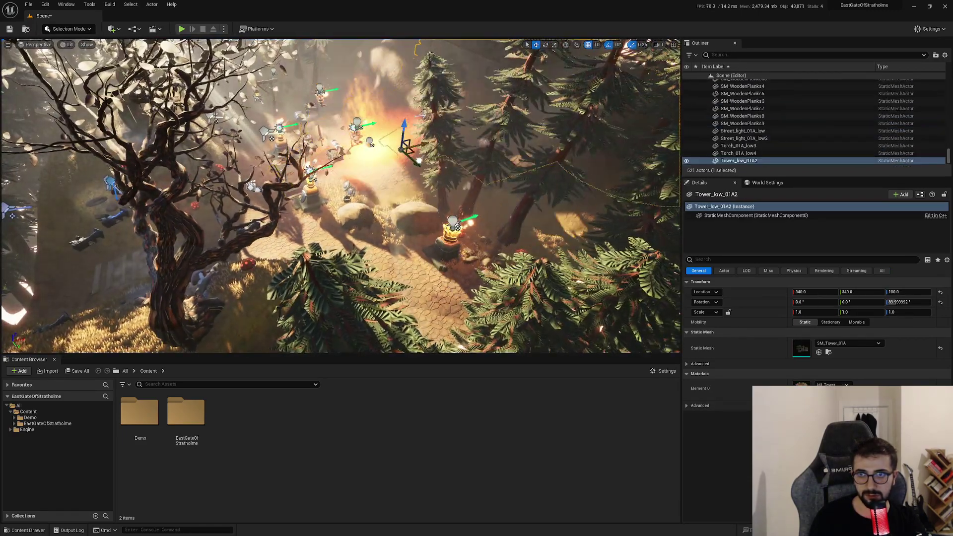
pyautogui.hotkey('ctrl', 'z')
# - Open the AssetsOverview level from the Levels folder, saving the Scene level first
pyautogui.doubleClick(186, 412)
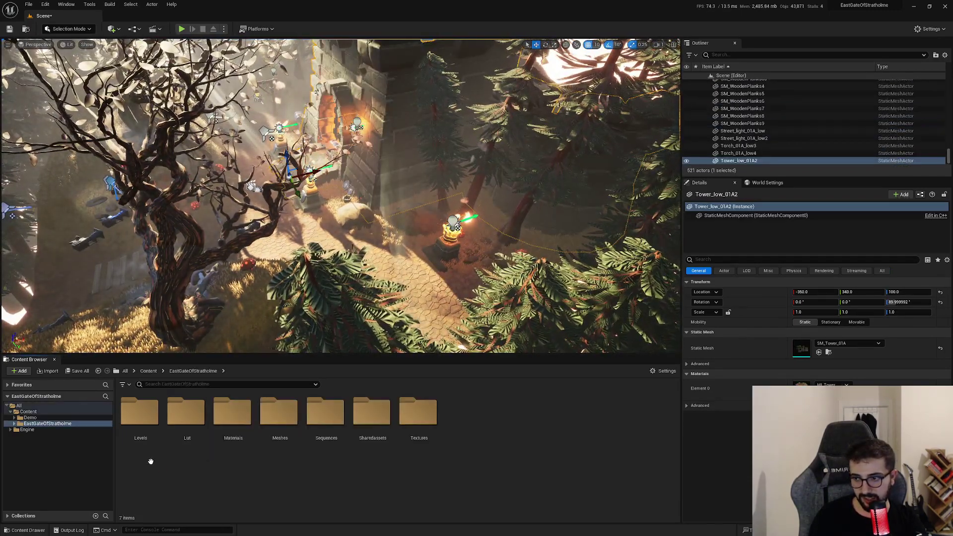
pyautogui.doubleClick(139, 412)
pyautogui.doubleClick(140, 412)
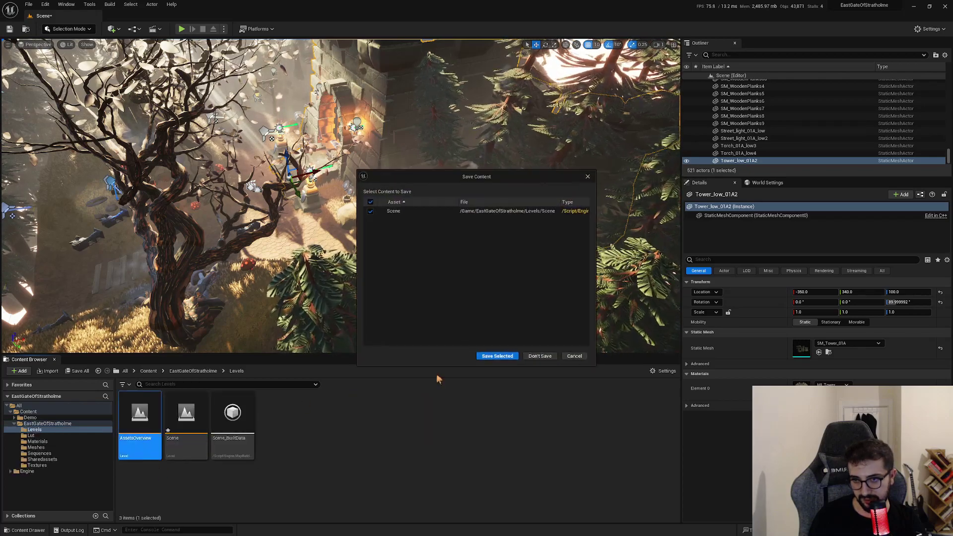
pyautogui.click(489, 356)
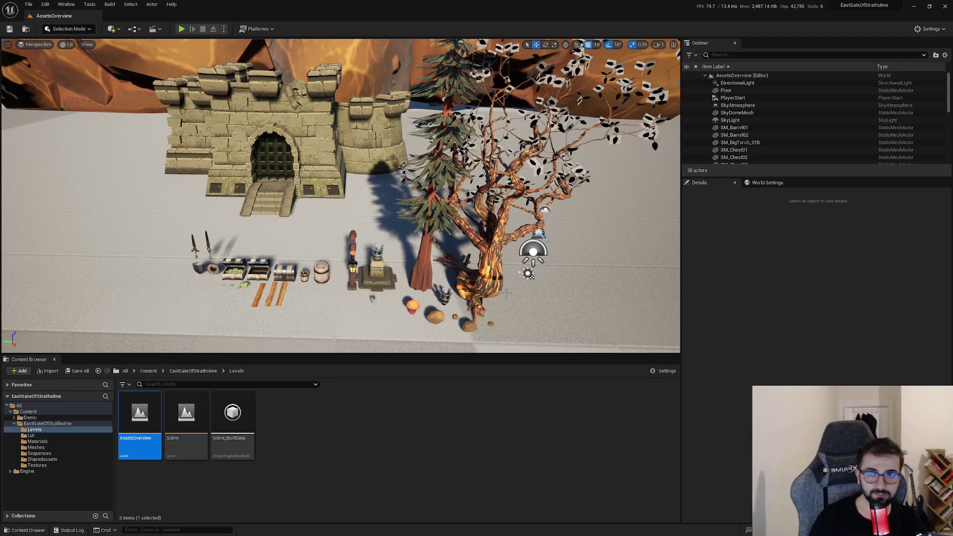
# - Inspect and frame the SM_Mountain_01A mountain, the hero tree and the big torch pedestal
pyautogui.moveTo(340, 198)
pyautogui.mouseDown(button='right')
pyautogui.moveTo(297, 209)
pyautogui.moveTo(377, 198)
pyautogui.mouseUp(button='right')
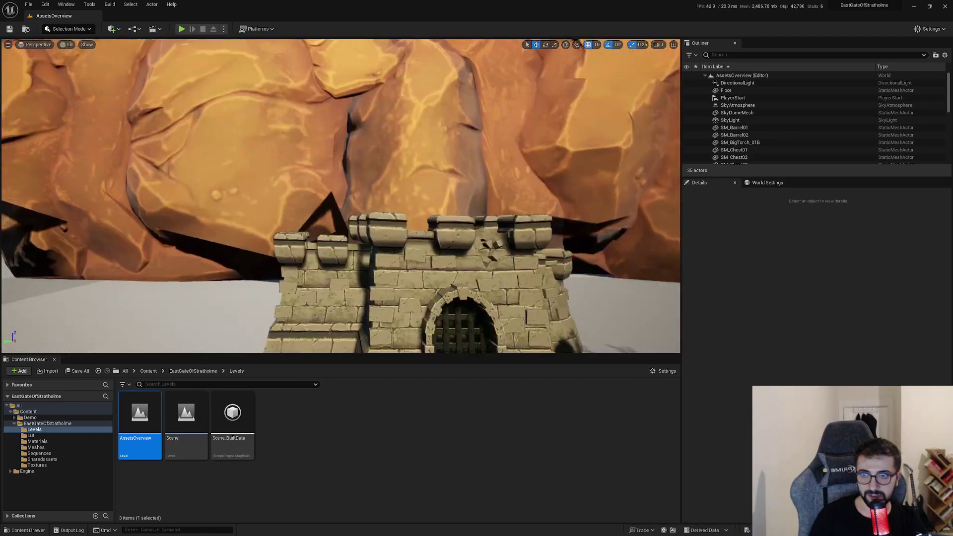
pyautogui.moveTo(340, 199); pyautogui.dragTo(446, 189, button='right')
pyautogui.click(485, 159)
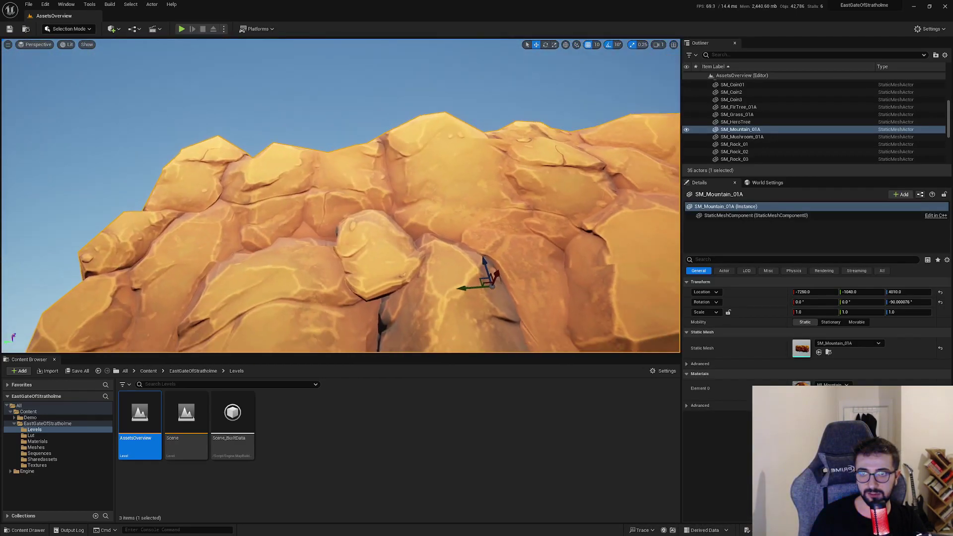
pyautogui.press('f')
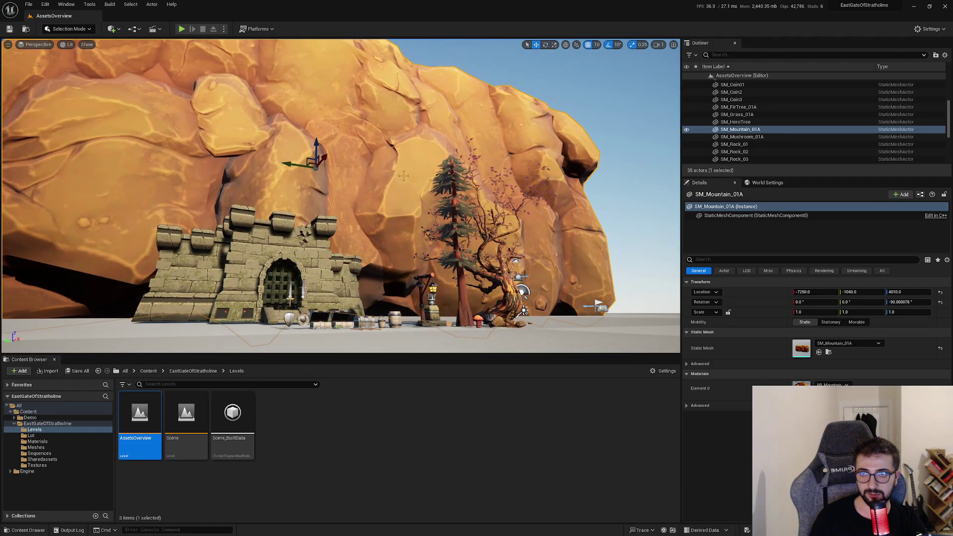
pyautogui.moveTo(404, 176); pyautogui.dragTo(496, 206, button='right')
pyautogui.click(377, 198)
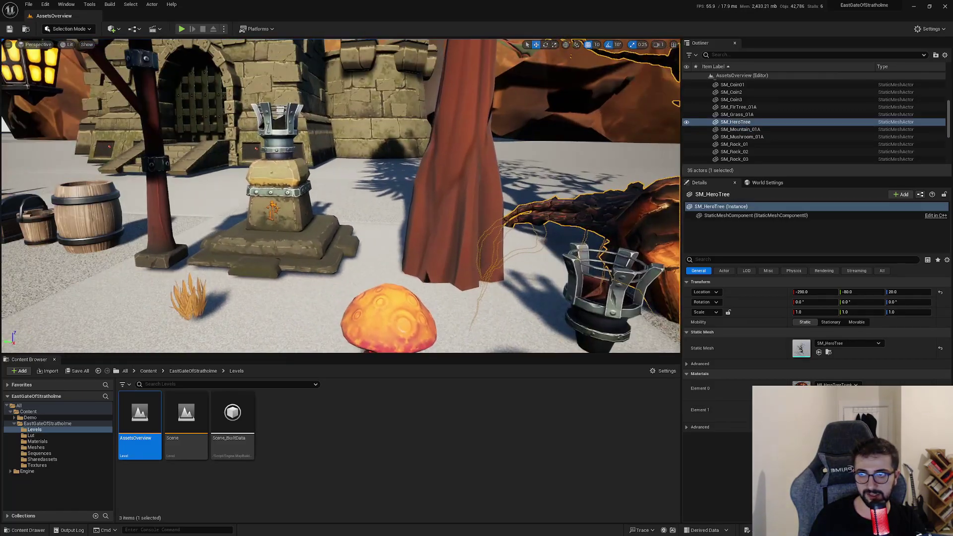
pyautogui.moveTo(404, 176); pyautogui.dragTo(404, 176, button='right')
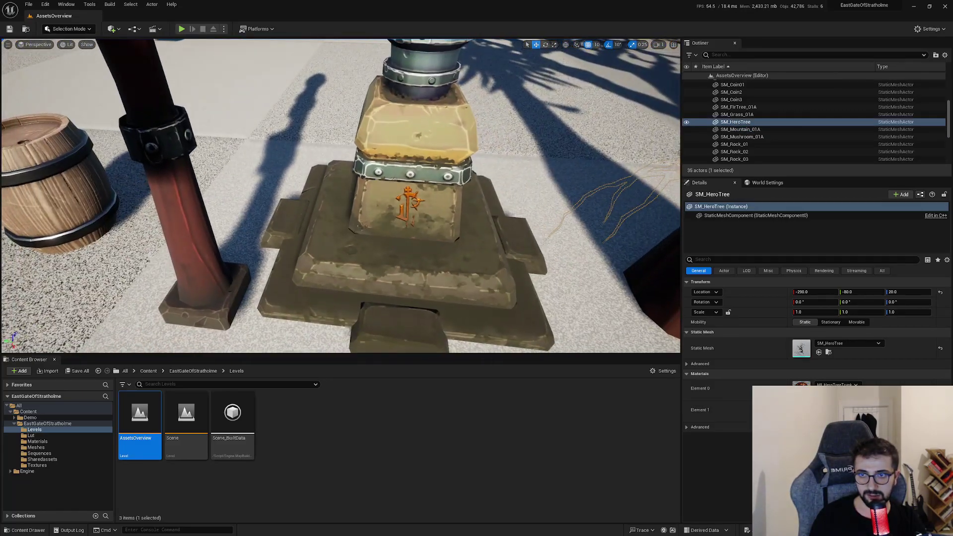
pyautogui.click(379, 204)
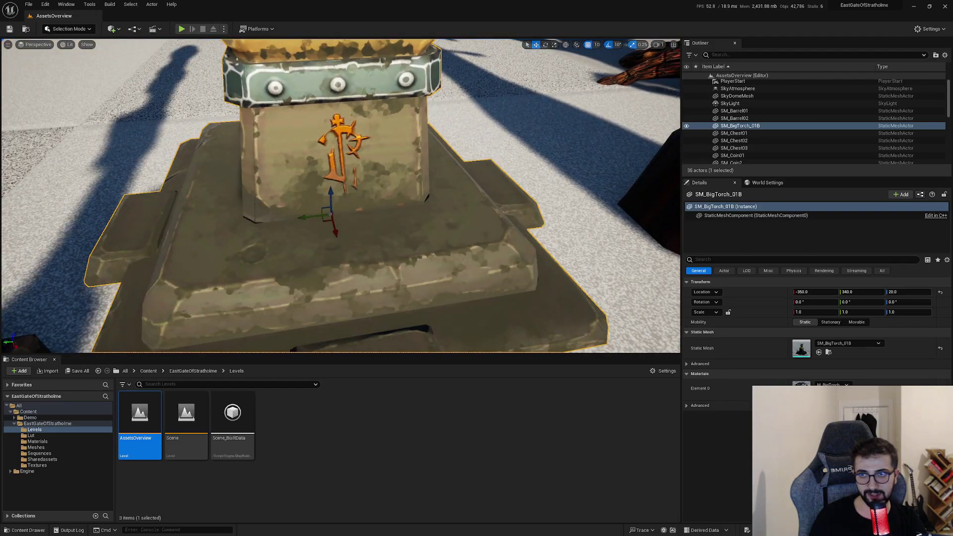
pyautogui.press('f')
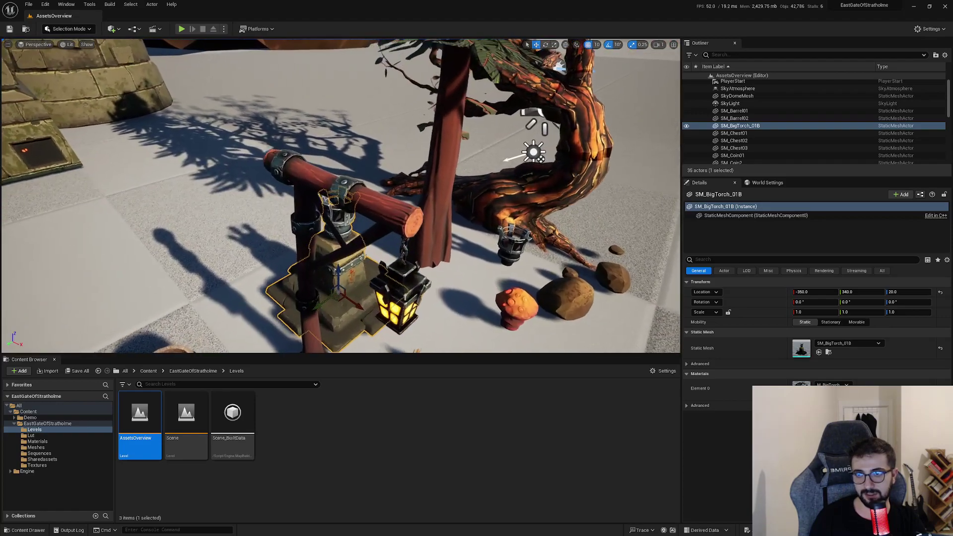
# - Examine the street light, the wooden planks from above, the floor and the SM_Tower_01A tower
pyautogui.click(402, 297)
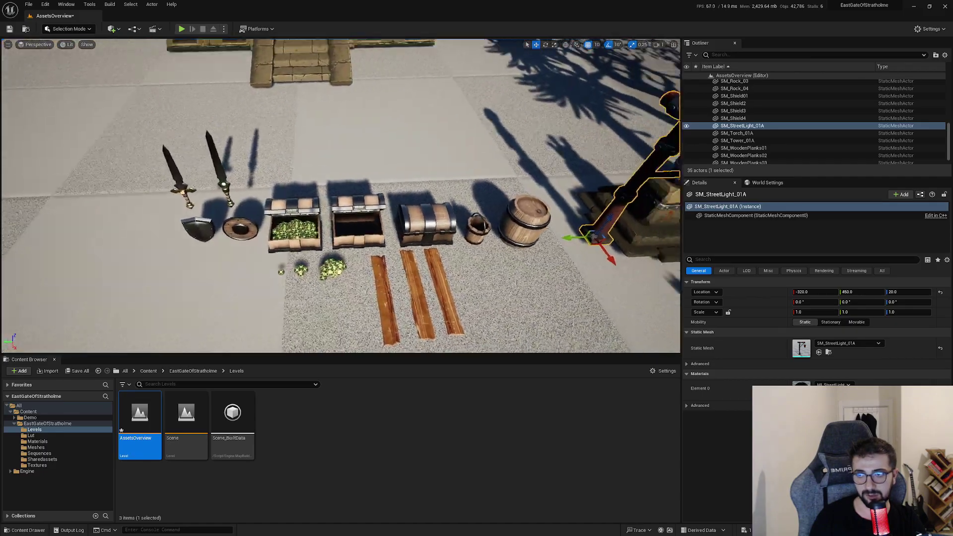
pyautogui.moveTo(340, 196); pyautogui.dragTo(340, 188, button='right')
pyautogui.click(386, 272)
pyautogui.moveTo(385, 272); pyautogui.dragTo(385, 272, button='right')
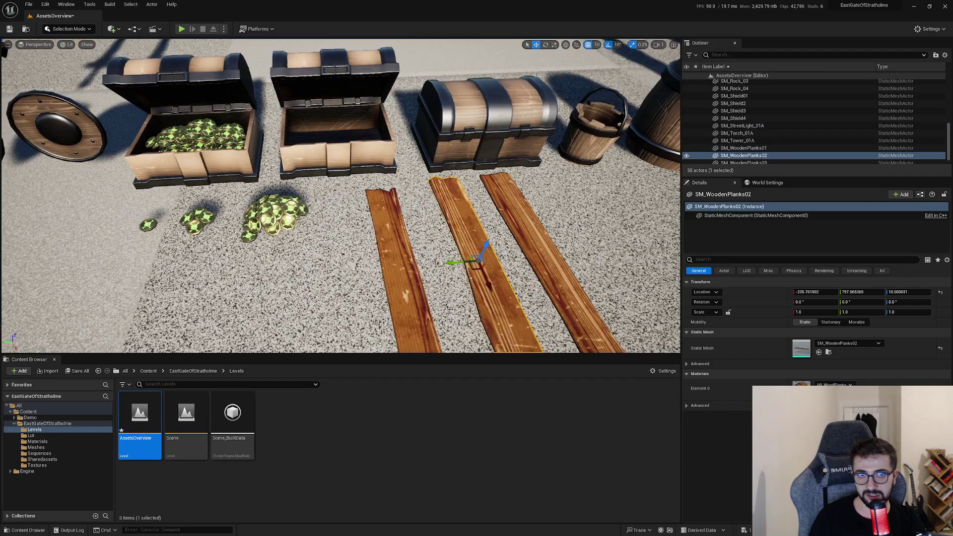
pyautogui.moveTo(340, 188); pyautogui.dragTo(340, 189, button='right')
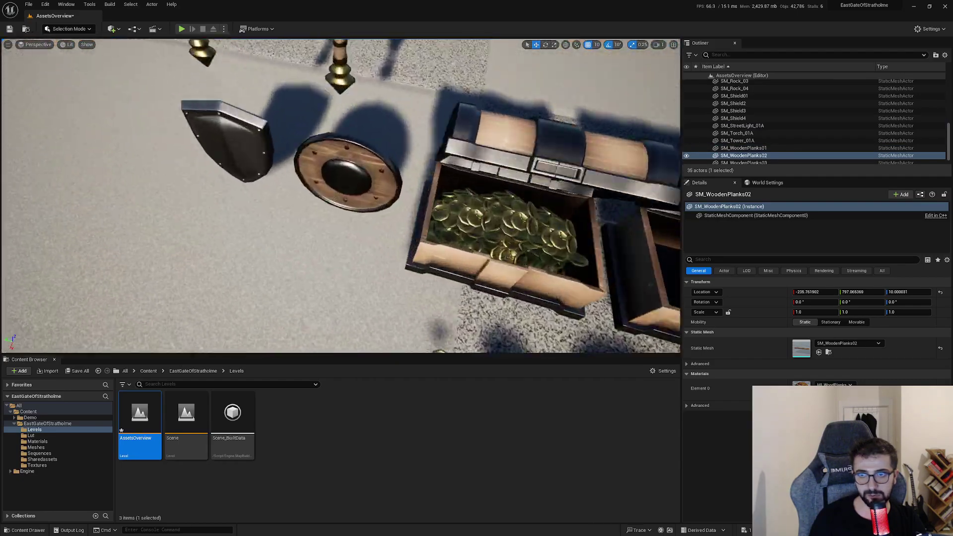
pyautogui.press('f')
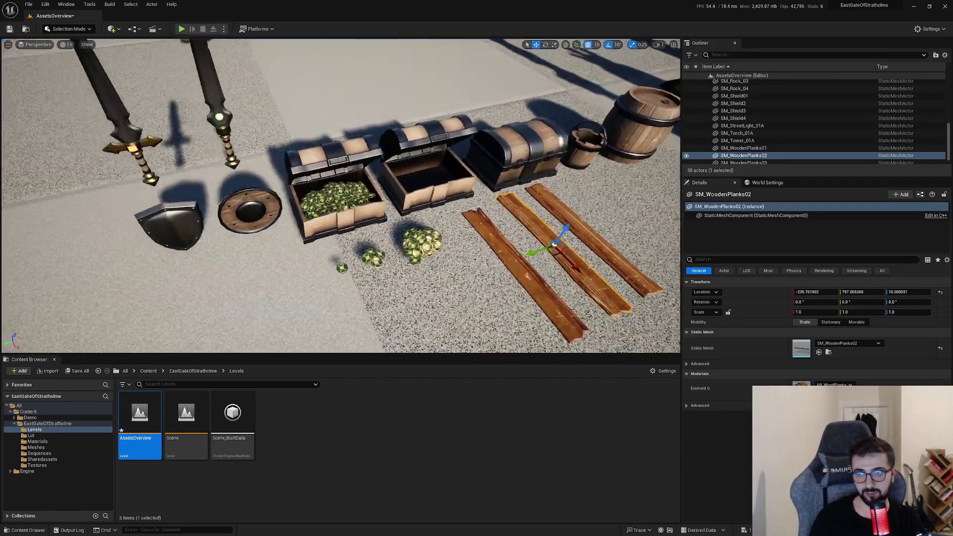
pyautogui.click(626, 246)
pyautogui.moveTo(627, 247); pyautogui.dragTo(626, 246, button='right')
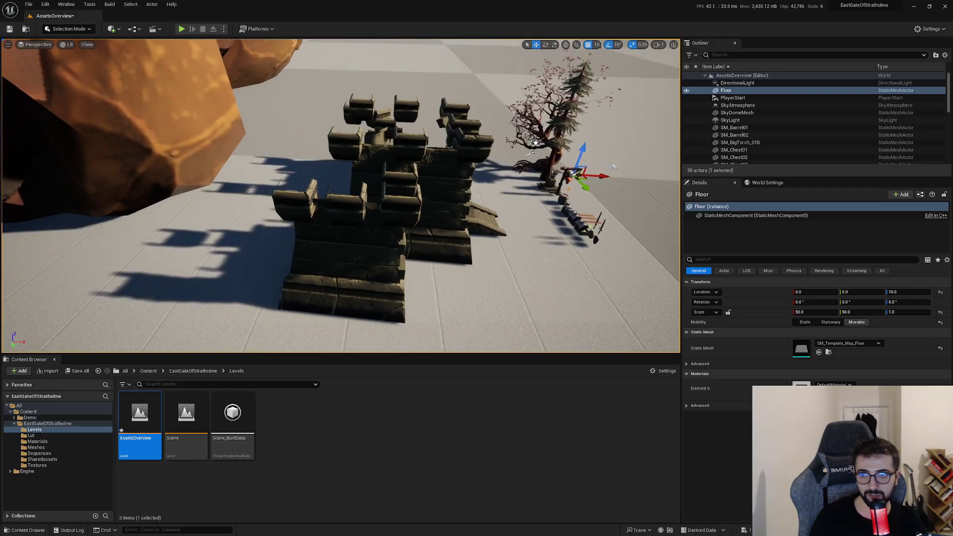
pyautogui.click(401, 230)
pyautogui.moveTo(401, 230); pyautogui.dragTo(384, 231, button='right')
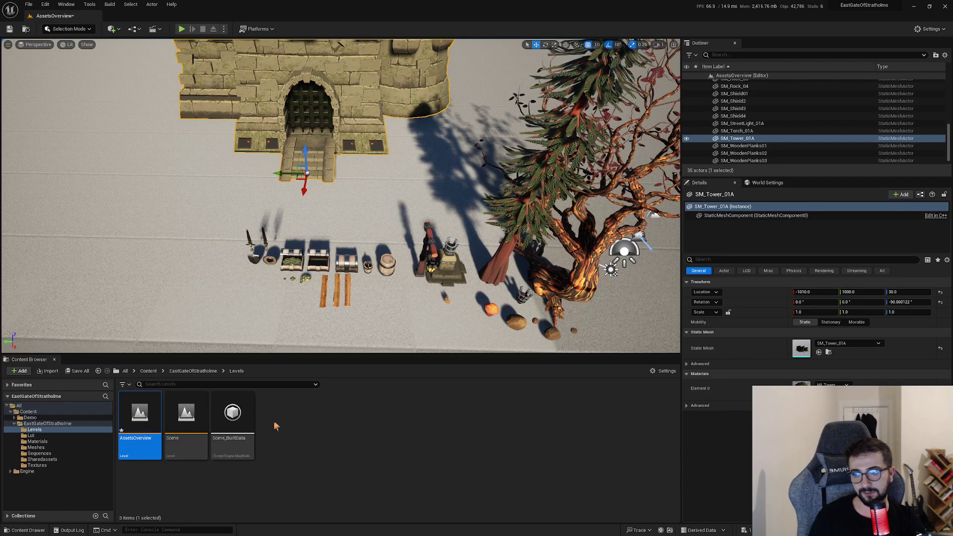
# - Open the Meshes folder and preview SM_BigTorch_01B in the mesh editor, then close it
pyautogui.click(199, 374)
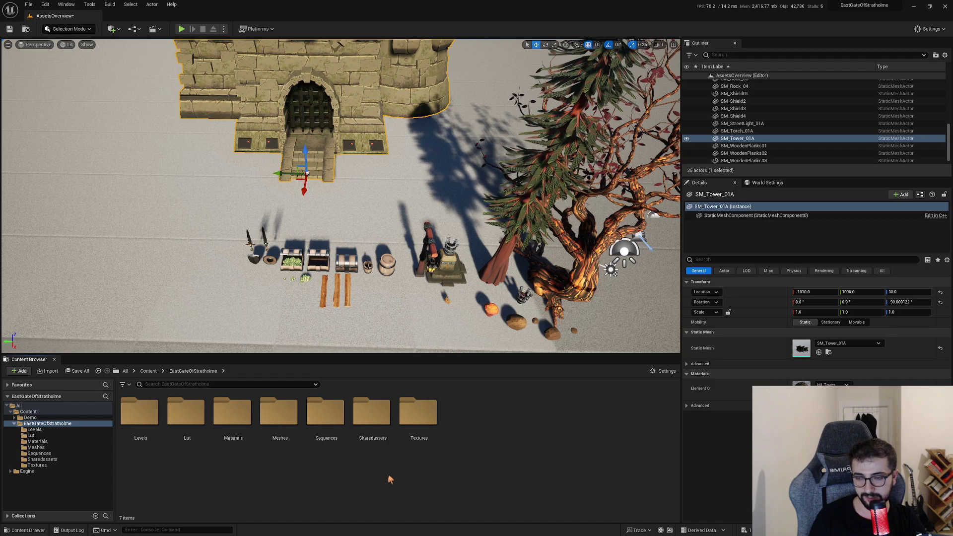
pyautogui.doubleClick(278, 437)
pyautogui.click(253, 448)
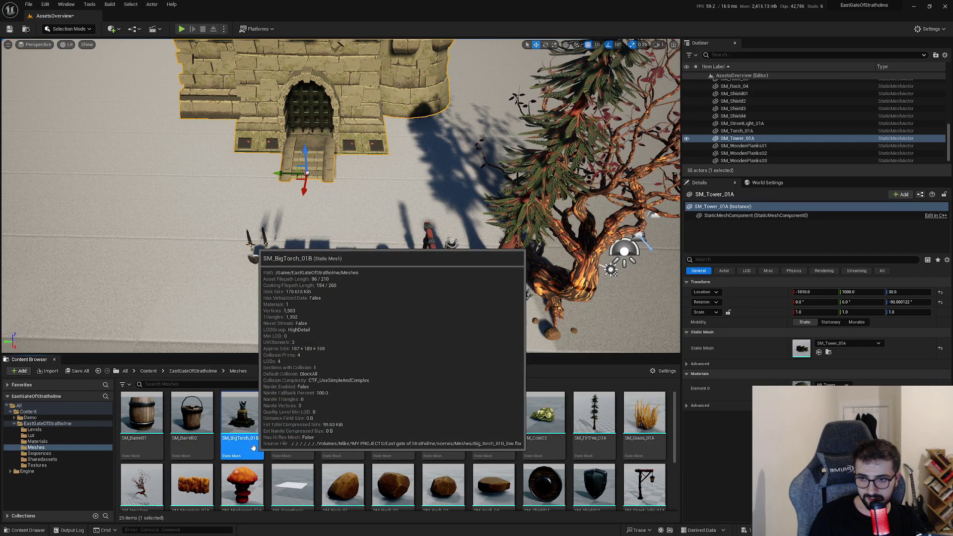
pyautogui.doubleClick(254, 451)
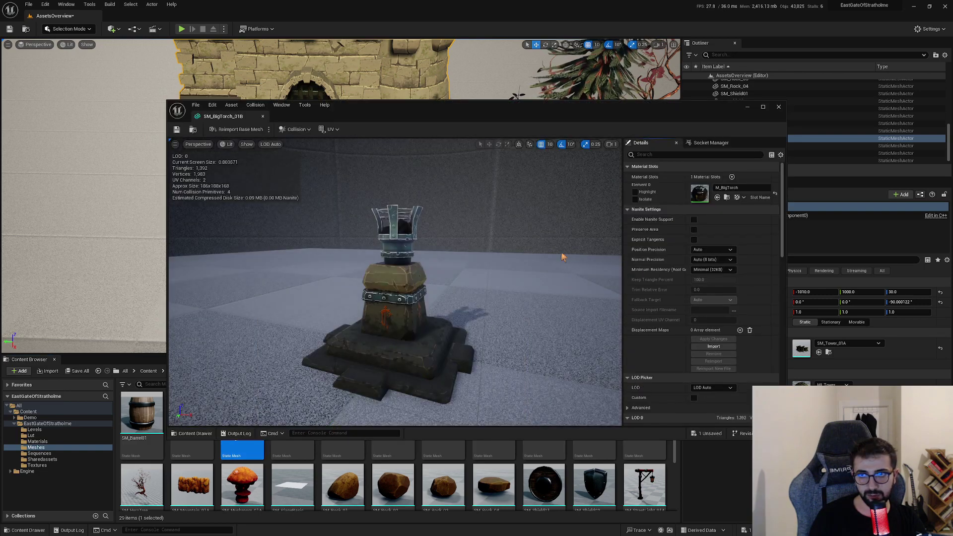
pyautogui.click(778, 107)
# - Show the SM_BigTorch_01B asset's file in Explorer, then close the Explorer window
pyautogui.scroll(-2, 391, 471)
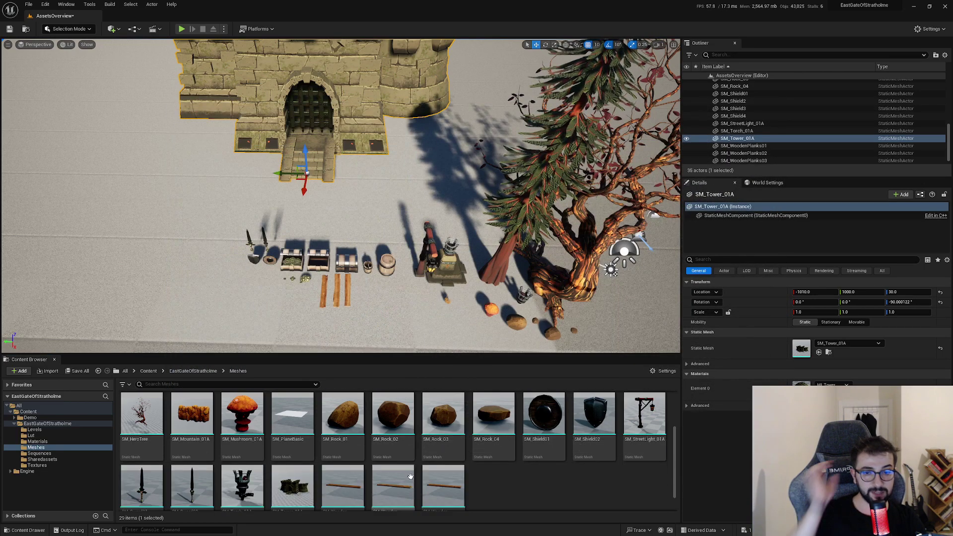
pyautogui.scroll(2, 391, 473)
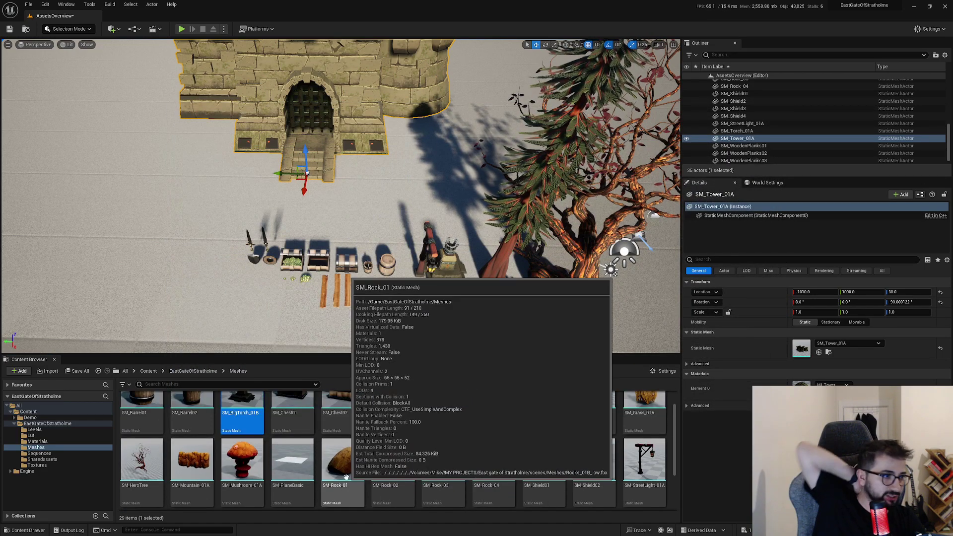
pyautogui.scroll(1, 350, 462)
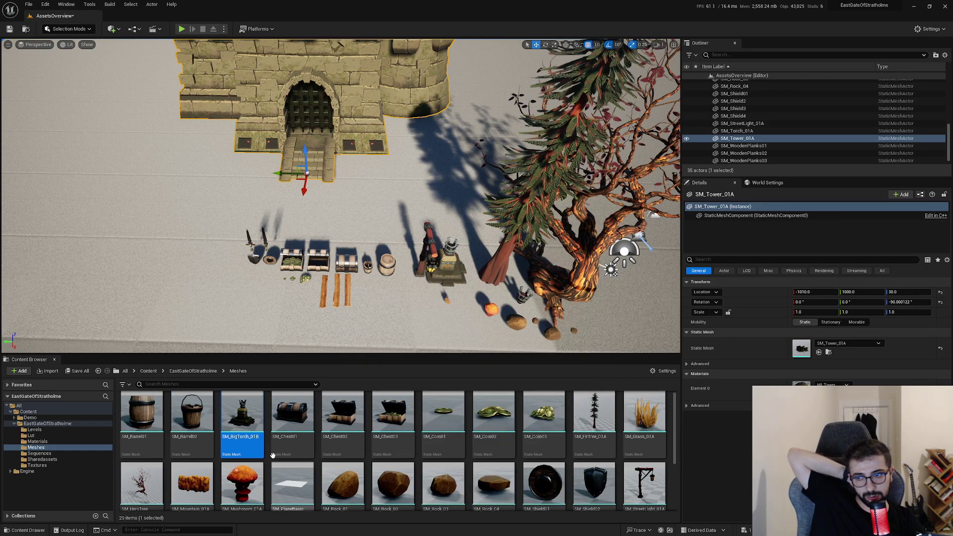
pyautogui.rightClick(336, 456)
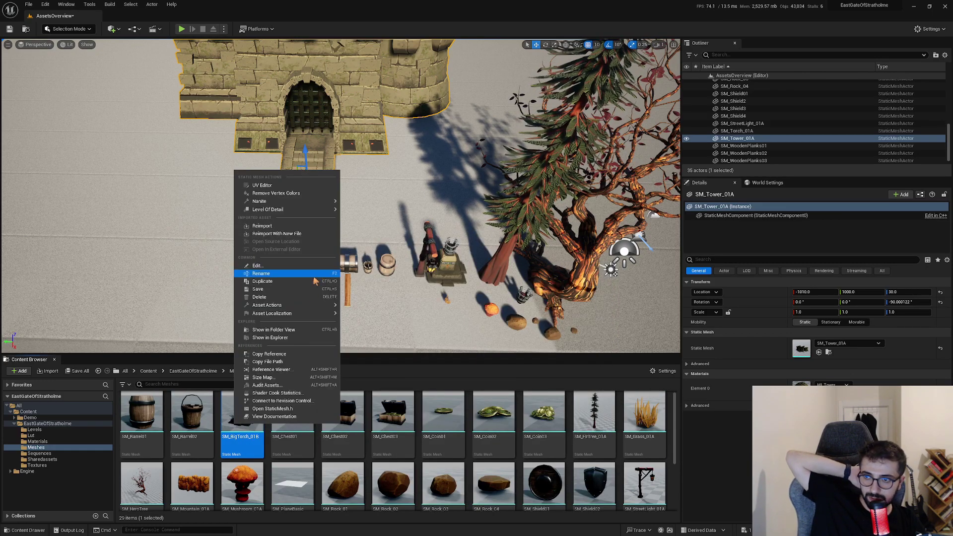
pyautogui.moveTo(284, 210)
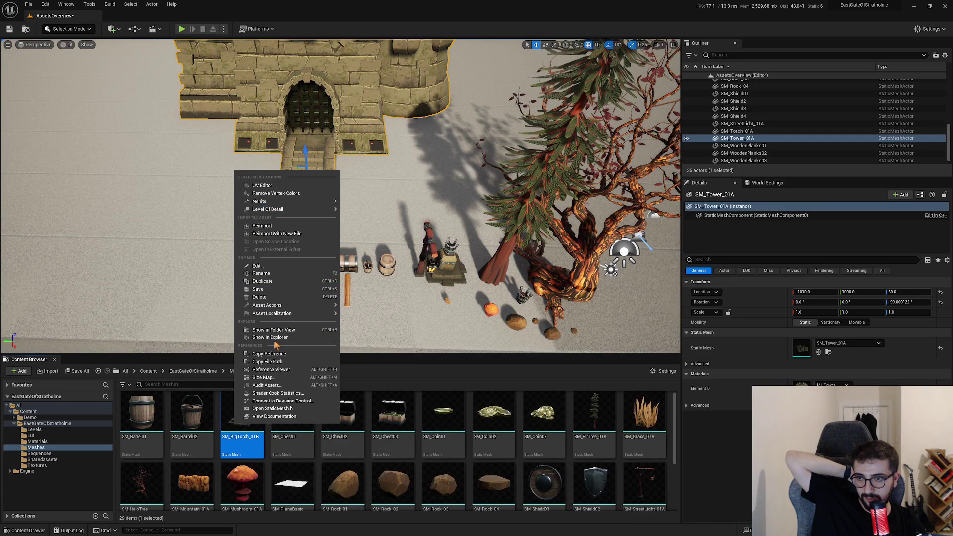
pyautogui.click(274, 338)
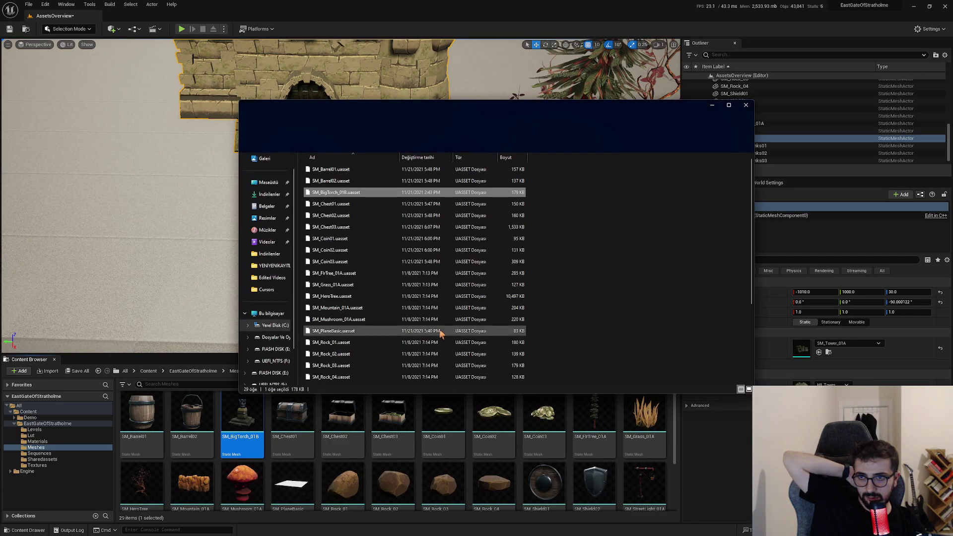
pyautogui.scroll(1, 392, 287)
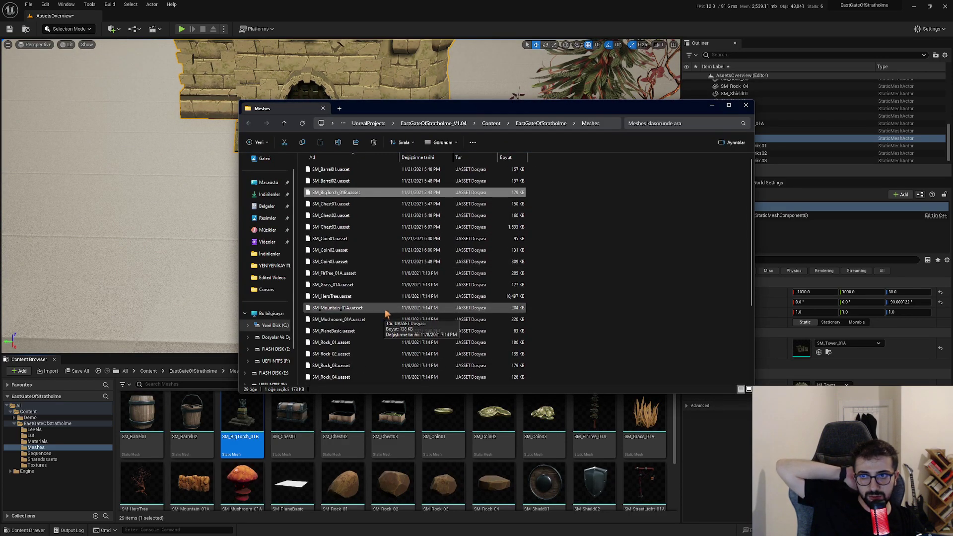
pyautogui.click(746, 106)
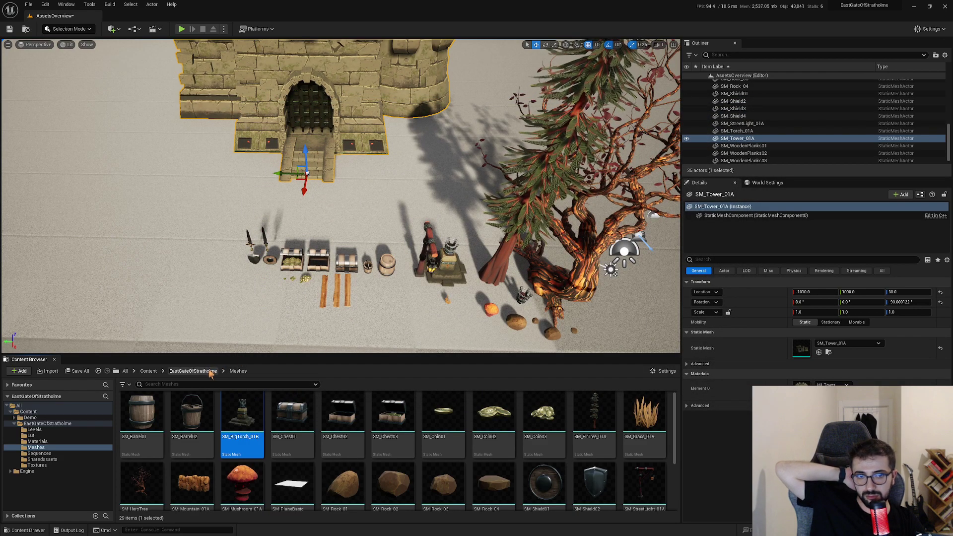
# - Select SM_WoodenPlanks01, go up to EastGateOfStratholme, and peek into the Sharedassets folder
pyautogui.click(828, 352)
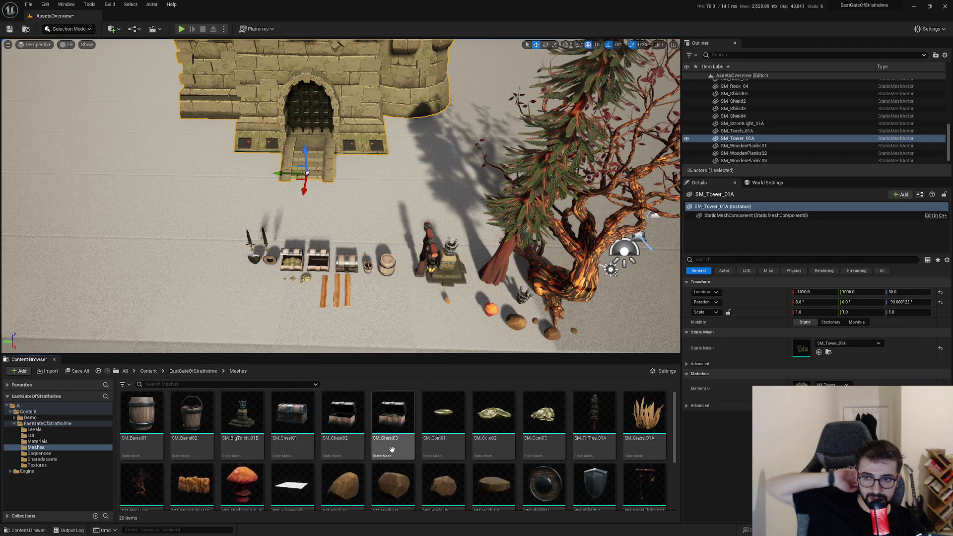
pyautogui.scroll(-2, 290, 455)
pyautogui.click(290, 436)
pyautogui.click(194, 372)
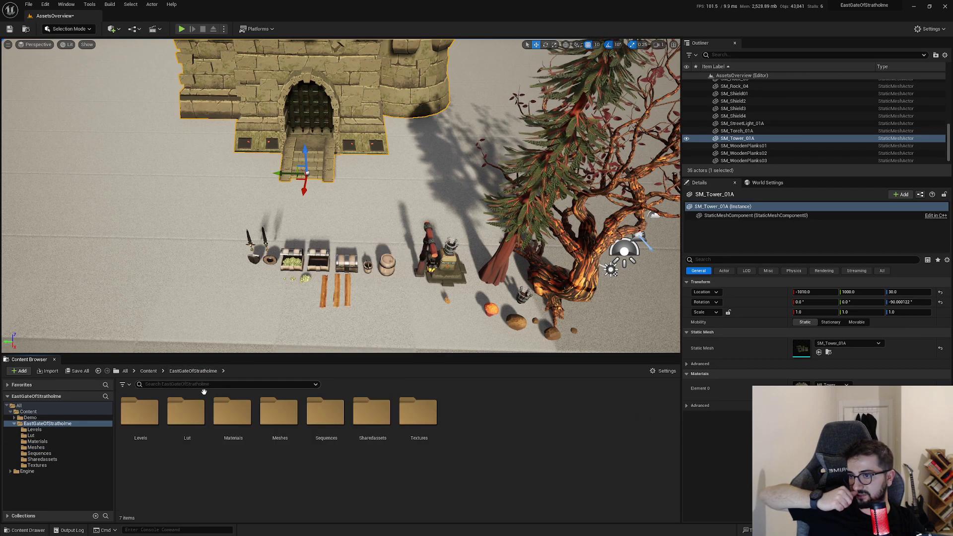
pyautogui.click(159, 446)
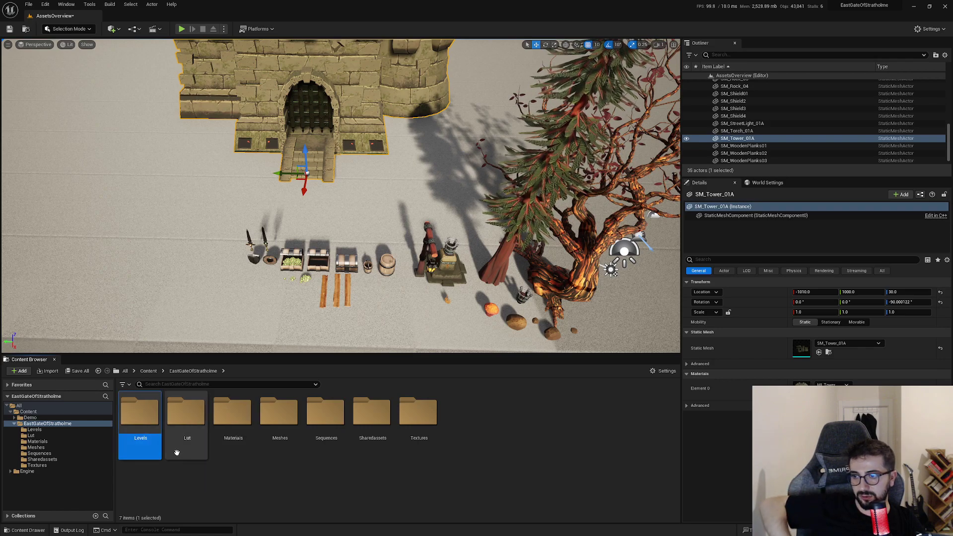
pyautogui.doubleClick(377, 447)
pyautogui.click(194, 371)
# - Show the top-level All content with Content and Engine, then bring up the Start menu
pyautogui.moveTo(590, 336); pyautogui.dragTo(546, 268, button='right')
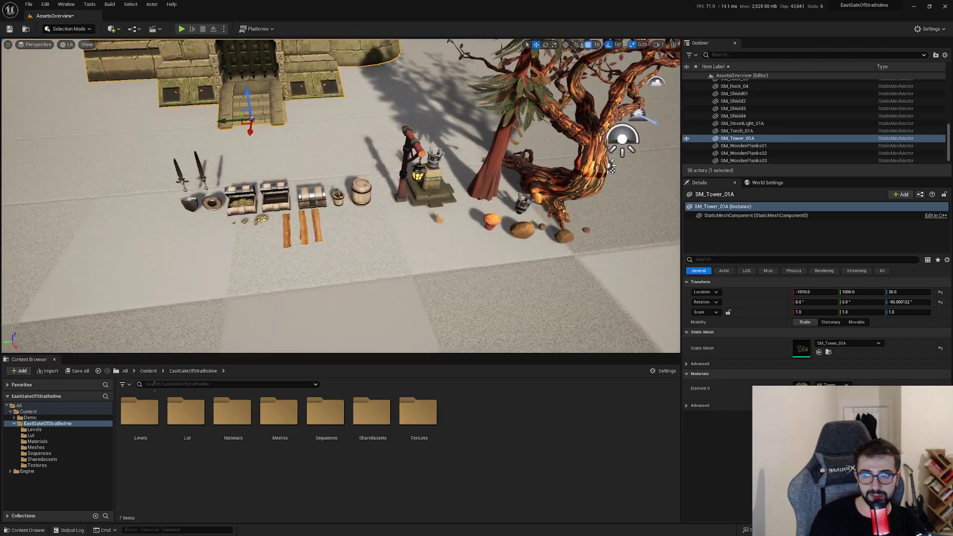
pyautogui.click(19, 405)
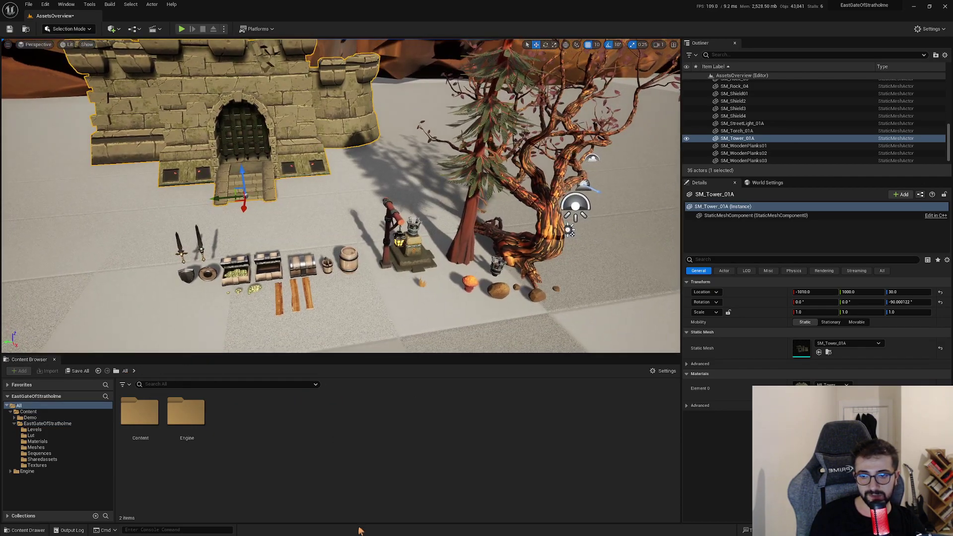
pyautogui.press('super')
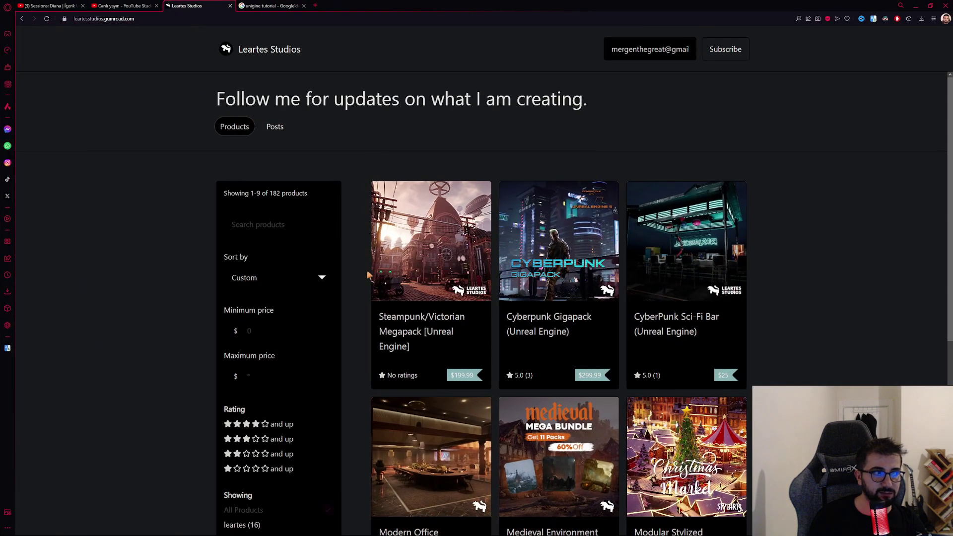
# - Find the Stylized Castle Environment card in the store grid and scroll its product page to the purchase options
pyautogui.scroll(-6, 414, 349)
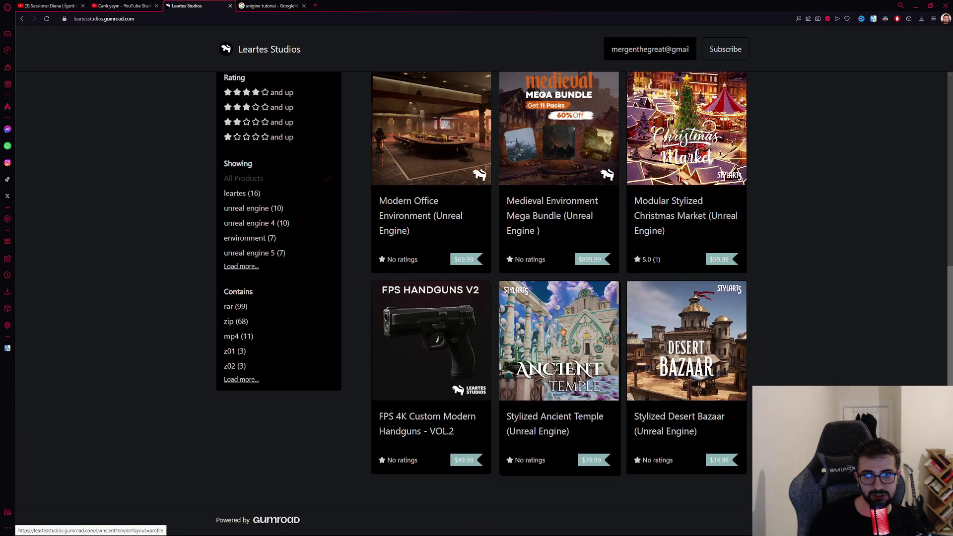
pyautogui.scroll(3, 588, 334)
pyautogui.scroll(-3, 588, 334)
pyautogui.scroll(-3, 589, 335)
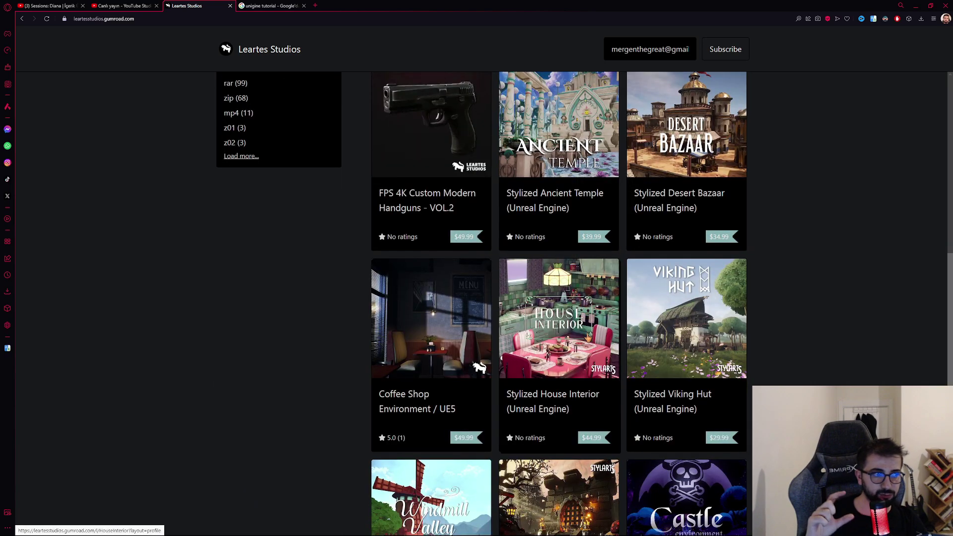
pyautogui.scroll(-2, 591, 338)
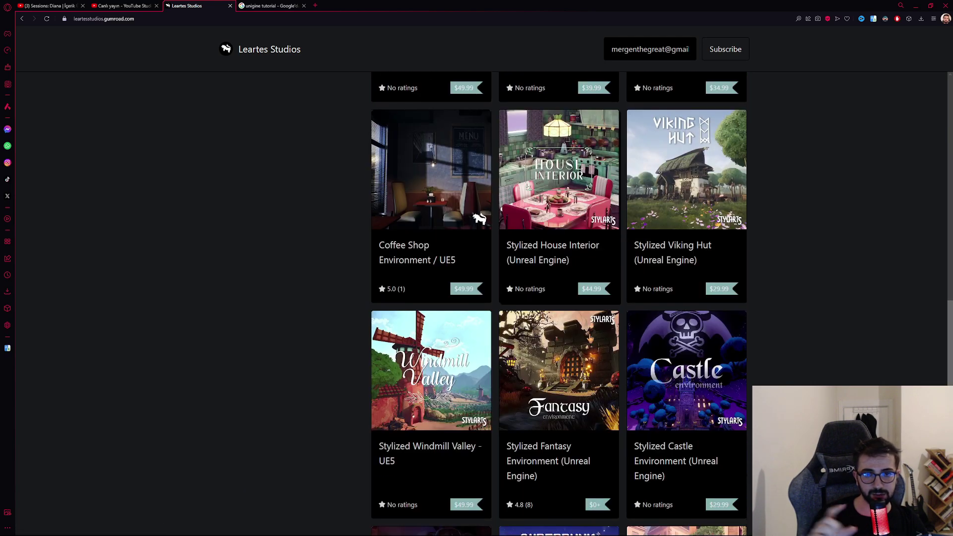
pyautogui.click(655, 392)
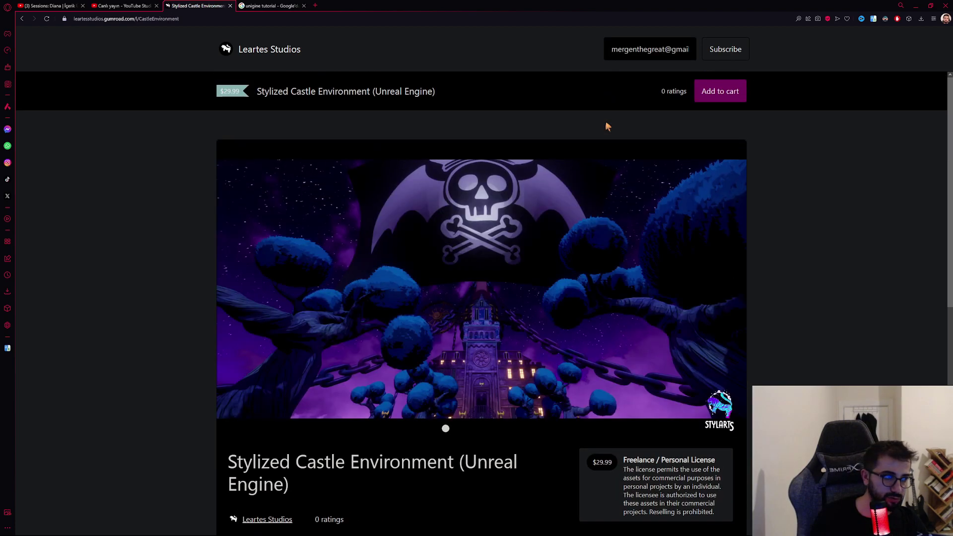
pyautogui.scroll(-3, 623, 211)
pyautogui.scroll(-2, 613, 263)
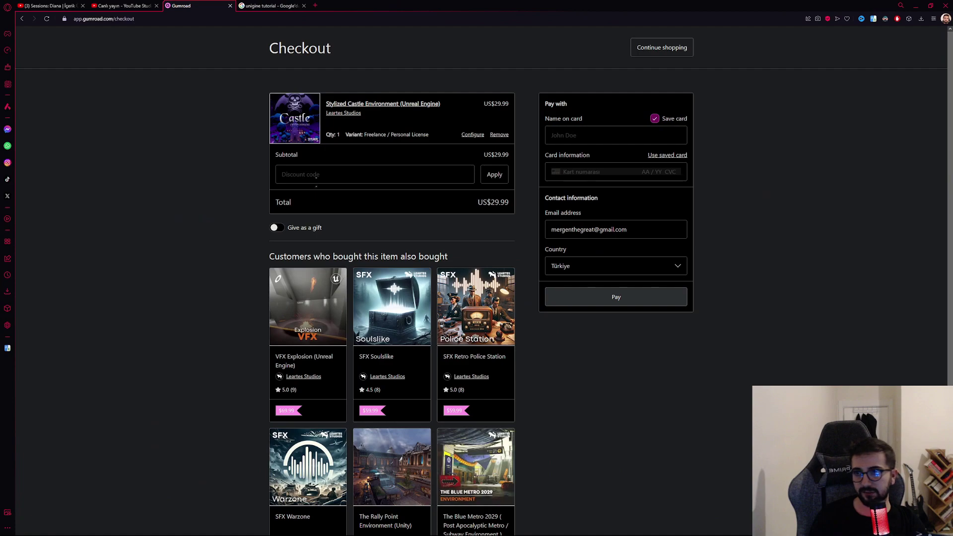
# - Apply a discount code dropping the castle pack to US$20.99, then return to the Leartes Studios store
pyautogui.click(315, 175)
pyautogui.write('MERGEN30')
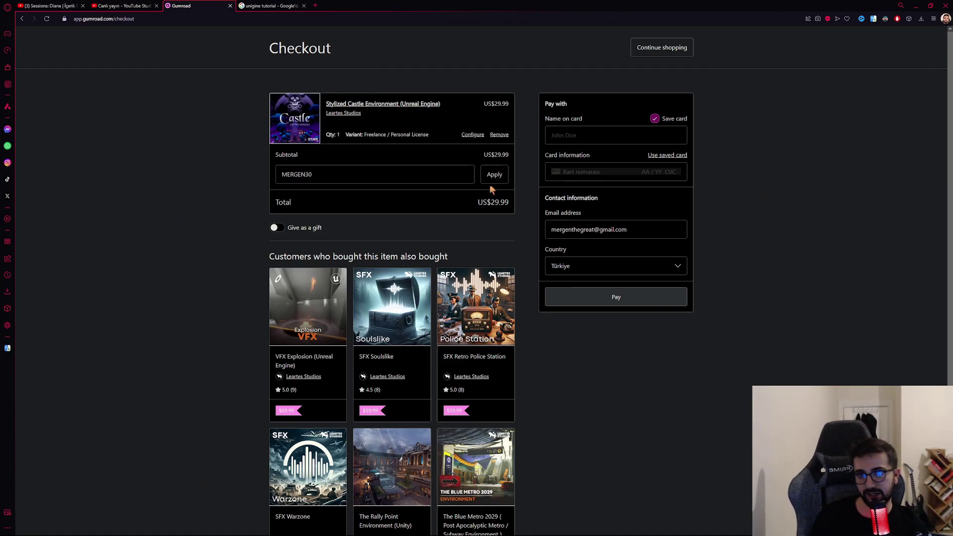
pyautogui.click(494, 176)
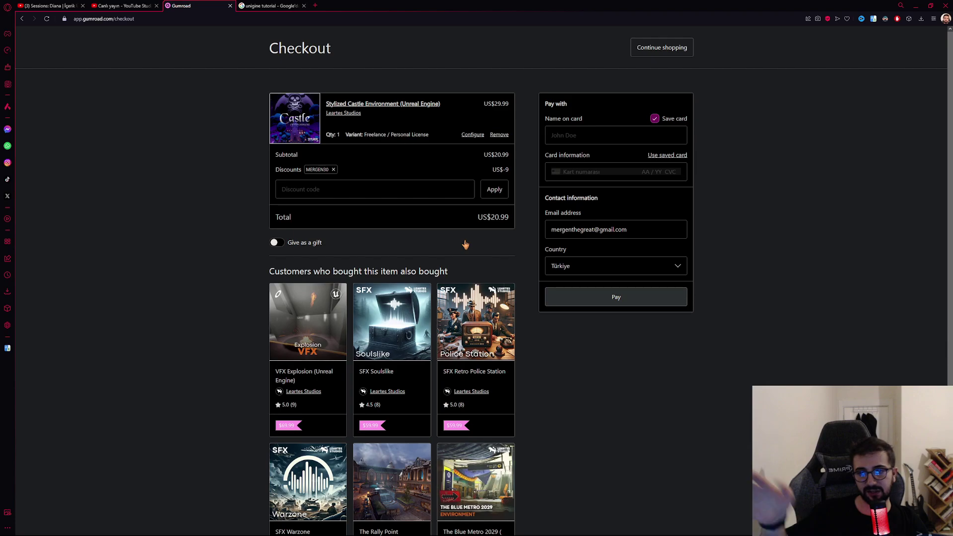
pyautogui.hotkey('alt', 'Left')
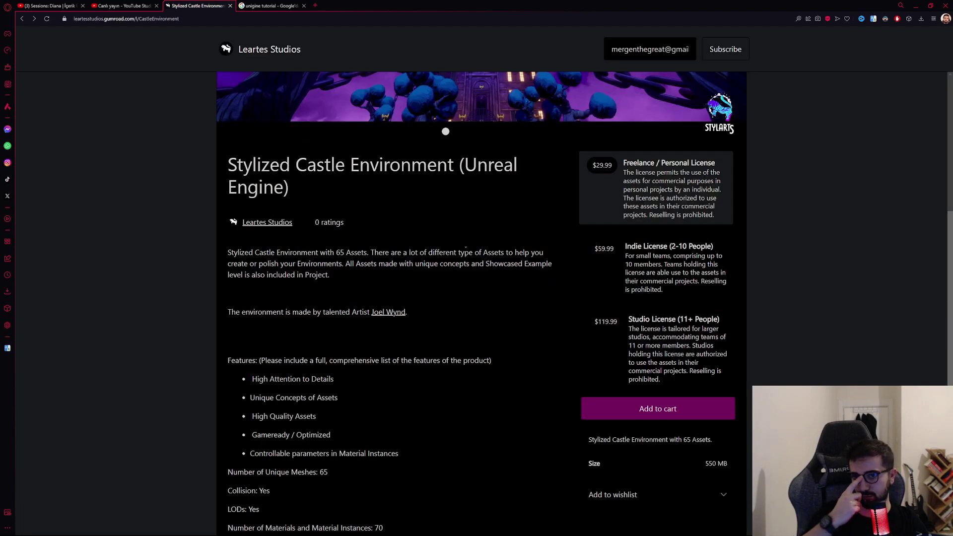
pyautogui.hotkey('alt', 'Left')
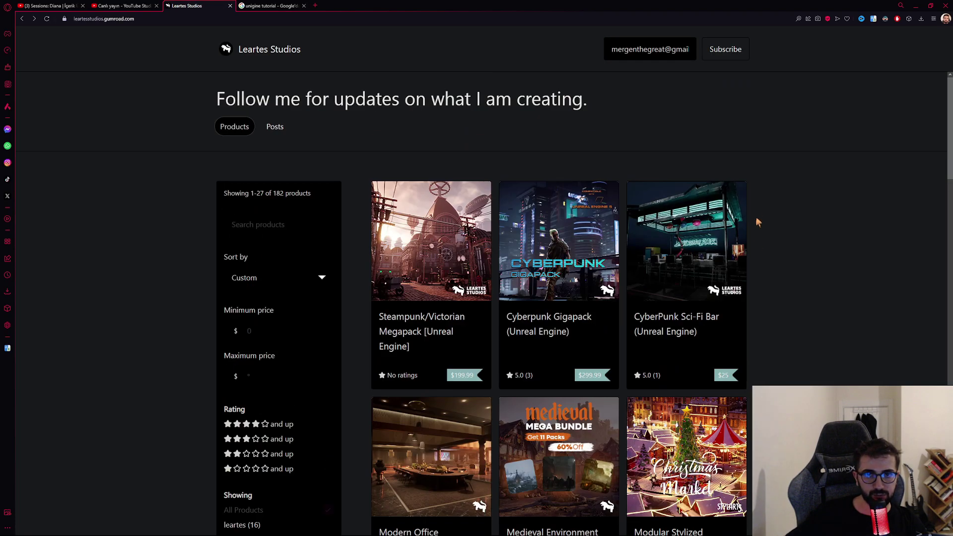
pyautogui.click(468, 336)
pyautogui.scroll(-2, 496, 347)
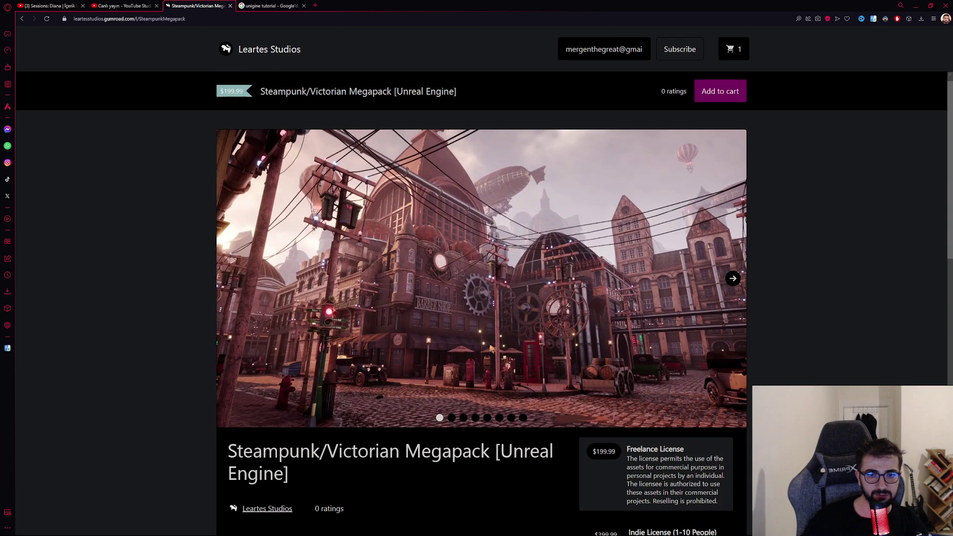
pyautogui.hotkey('alt', 'Left')
pyautogui.scroll(-4, 527, 365)
pyautogui.scroll(-2, 527, 365)
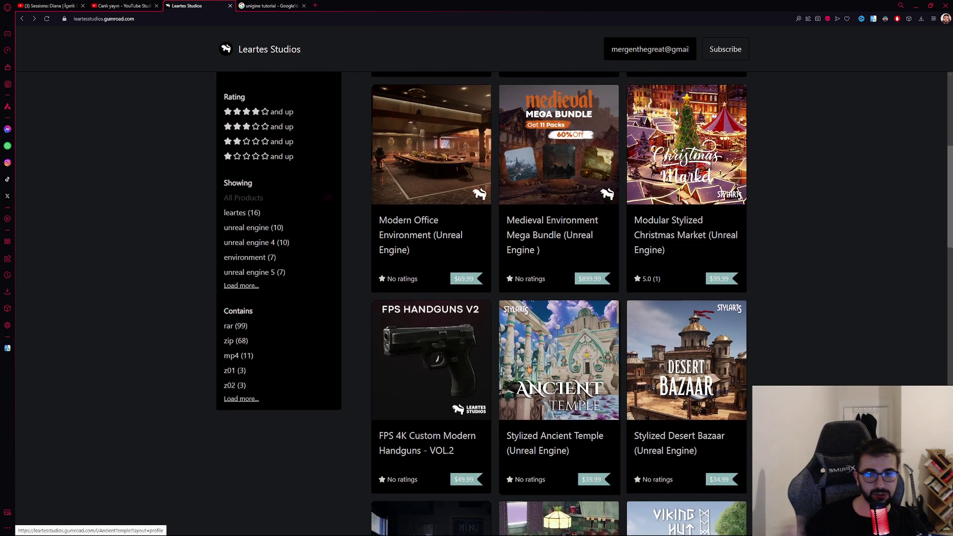
pyautogui.scroll(-4, 529, 373)
pyautogui.scroll(-5, 532, 386)
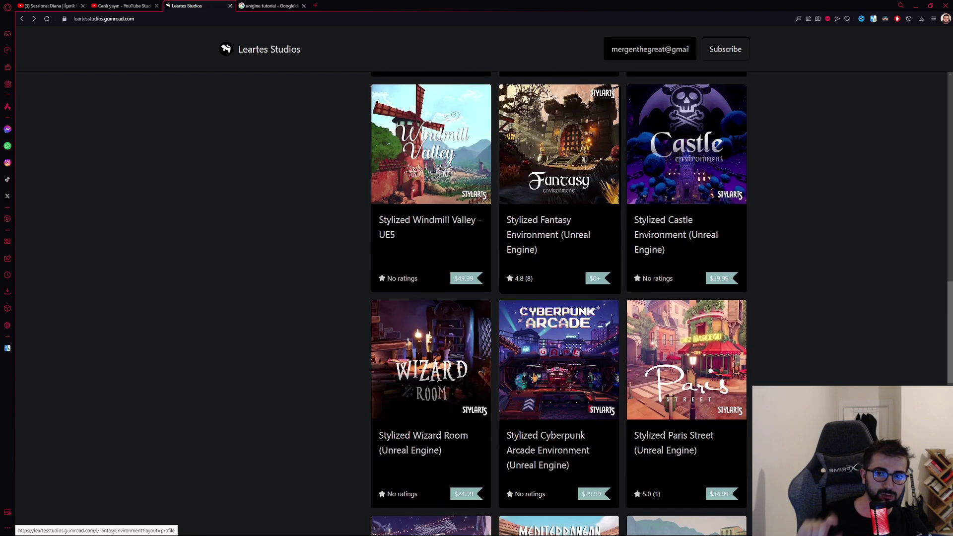
pyautogui.scroll(-3, 532, 386)
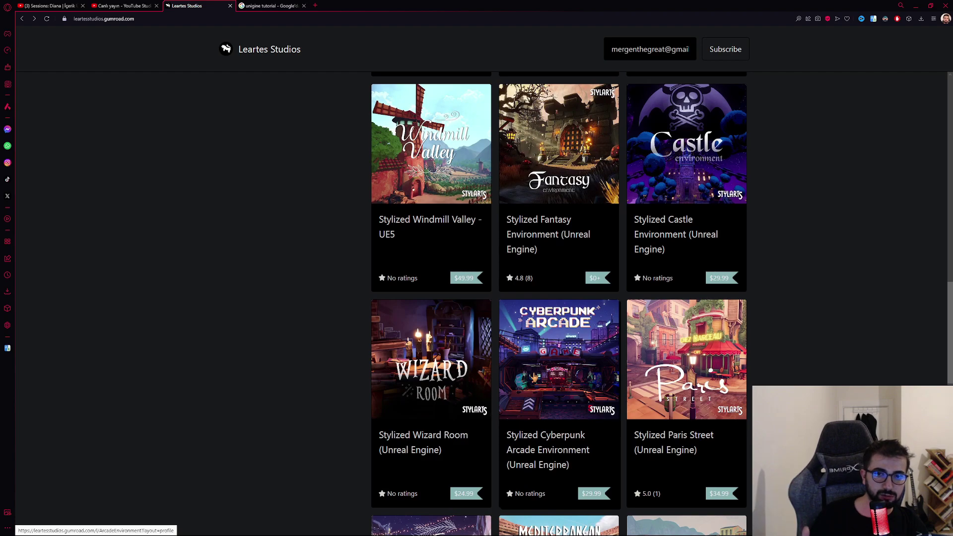
pyautogui.scroll(2, 577, 222)
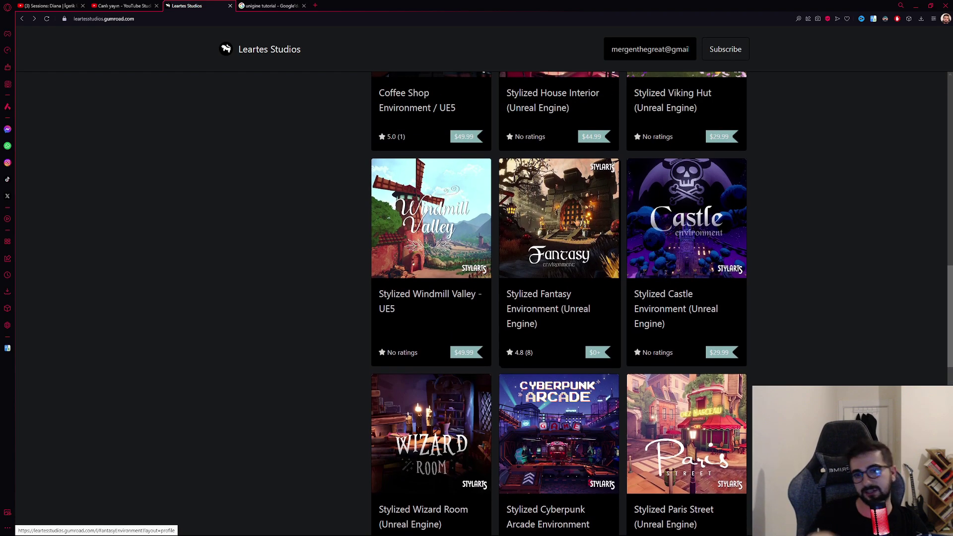
pyautogui.scroll(-5, 577, 233)
pyautogui.scroll(-4, 491, 278)
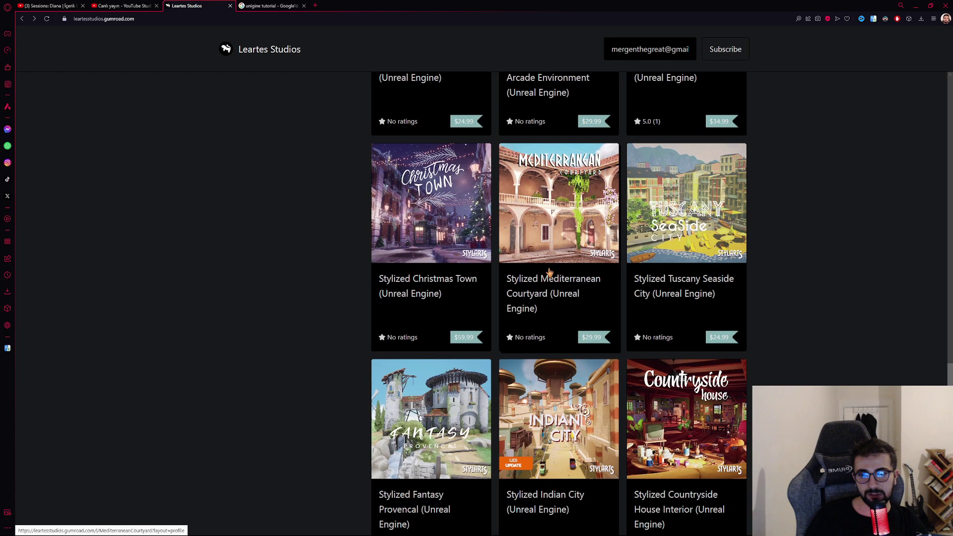
pyautogui.scroll(-5, 547, 274)
pyautogui.scroll(-4, 430, 296)
pyautogui.scroll(-4, 496, 278)
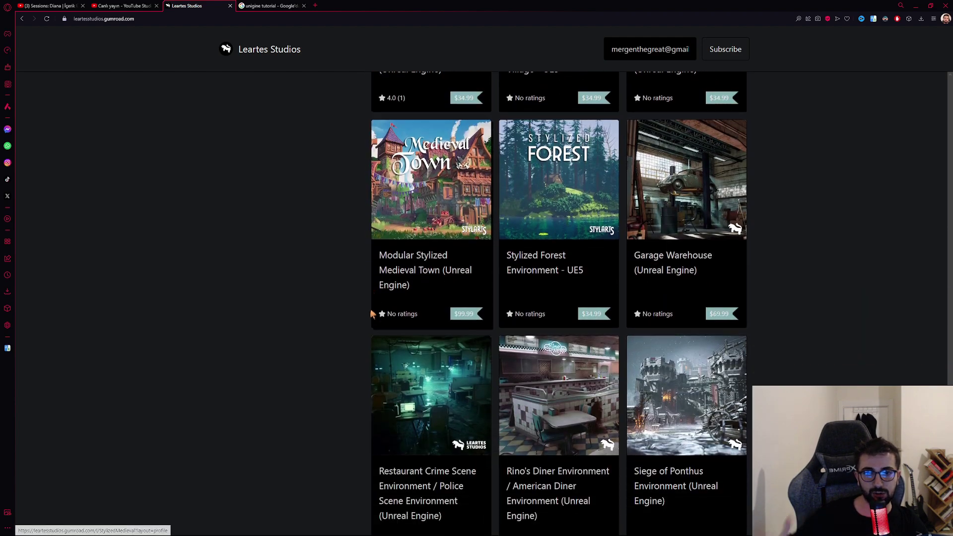
pyautogui.scroll(-4, 654, 192)
pyautogui.scroll(-3, 279, 306)
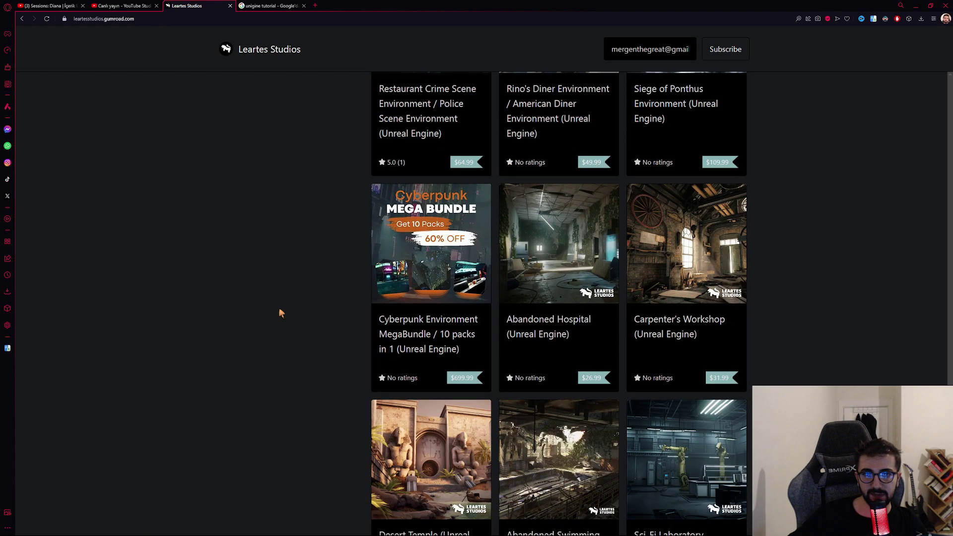
pyautogui.scroll(3, 279, 300)
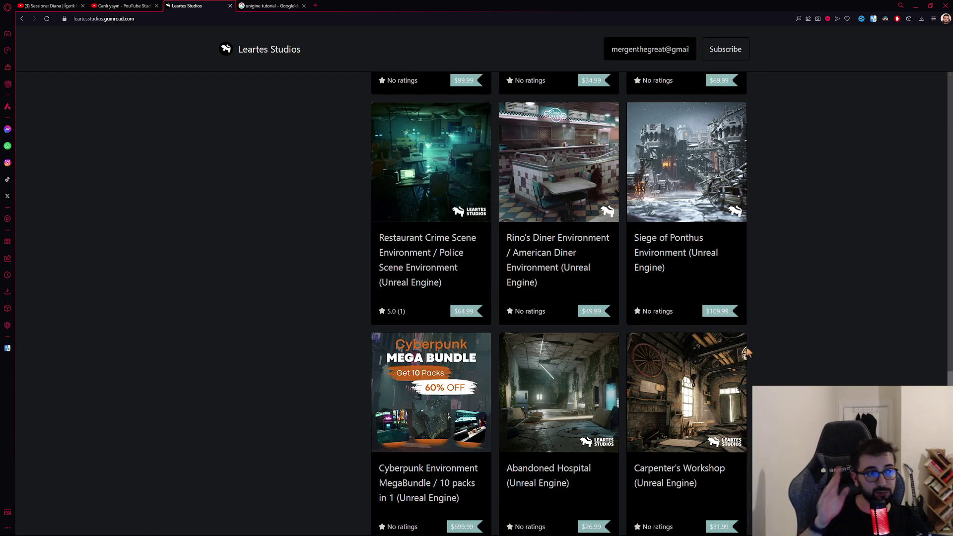
pyautogui.scroll(5, 798, 315)
pyautogui.scroll(5, 798, 314)
pyautogui.scroll(5, 798, 314)
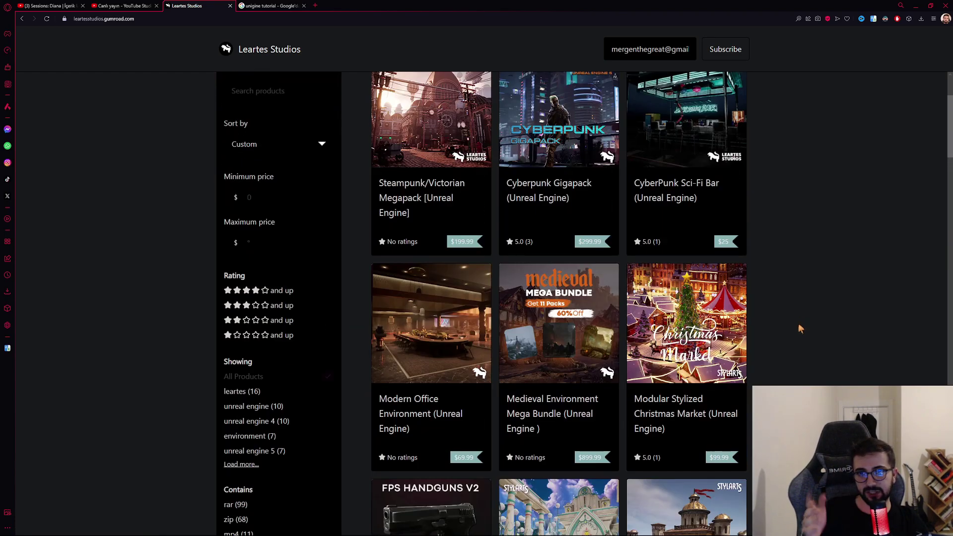
pyautogui.scroll(3, 799, 328)
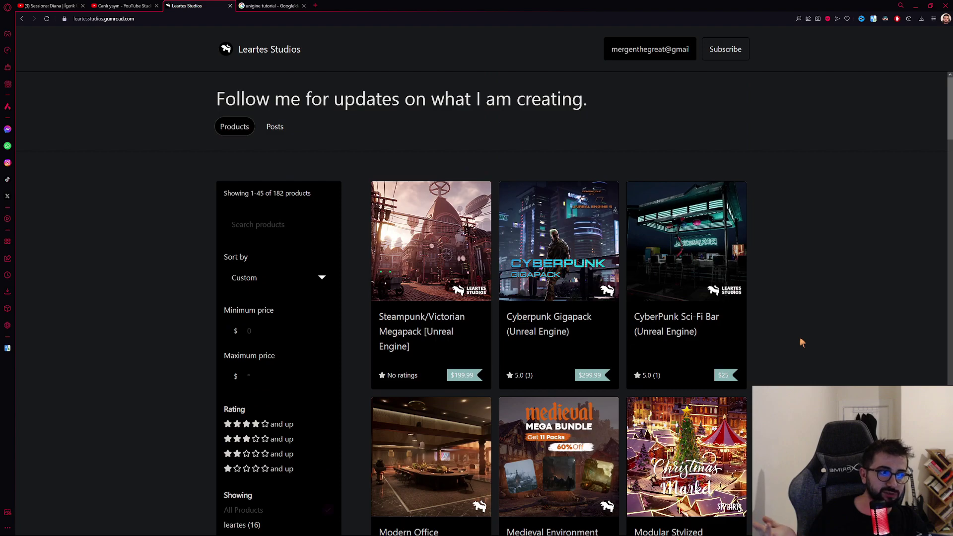
pyautogui.scroll(-4, 842, 359)
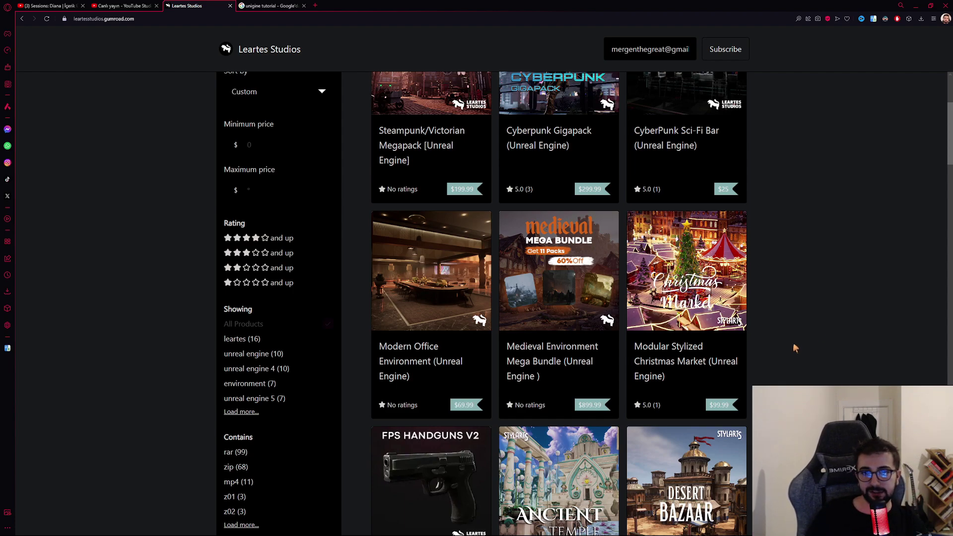
pyautogui.scroll(-5, 790, 373)
pyautogui.scroll(-6, 619, 372)
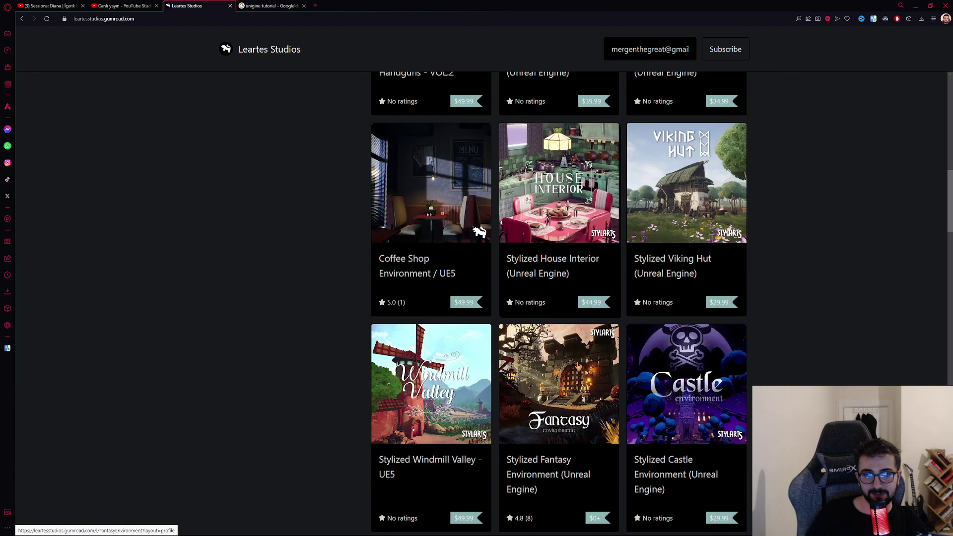
pyautogui.scroll(-5, 553, 350)
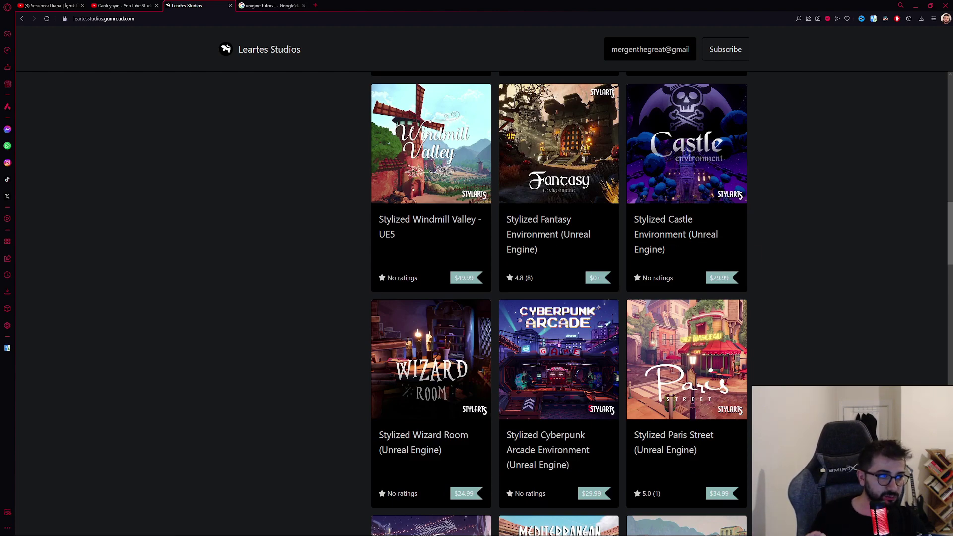
pyautogui.scroll(1, 599, 175)
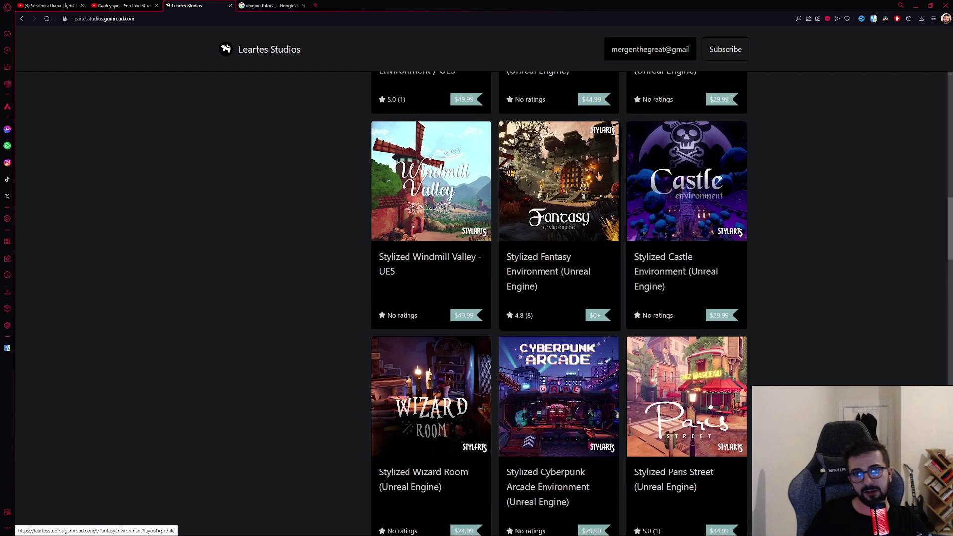